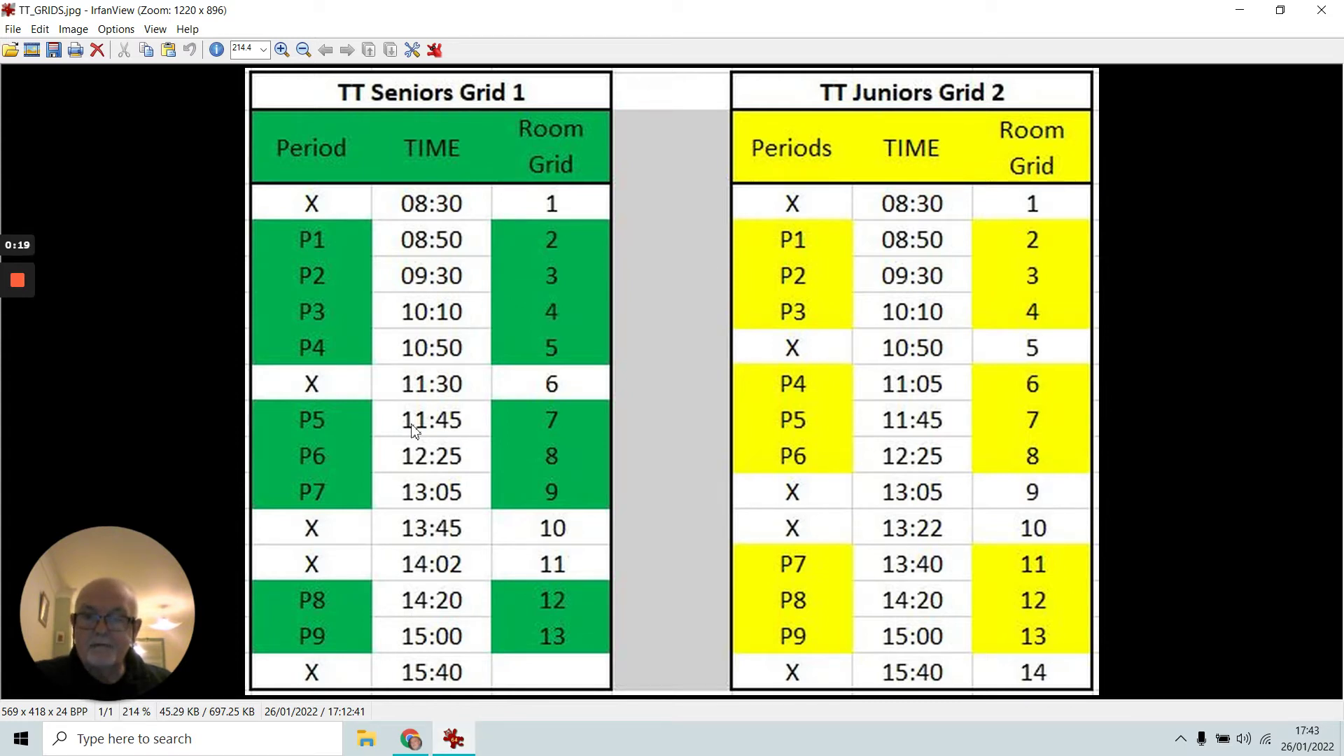
- Mark the 11:45 slot in the seniors grid, then go to VSware's Room bookings page
left_click_drag(402, 419, 464, 426)
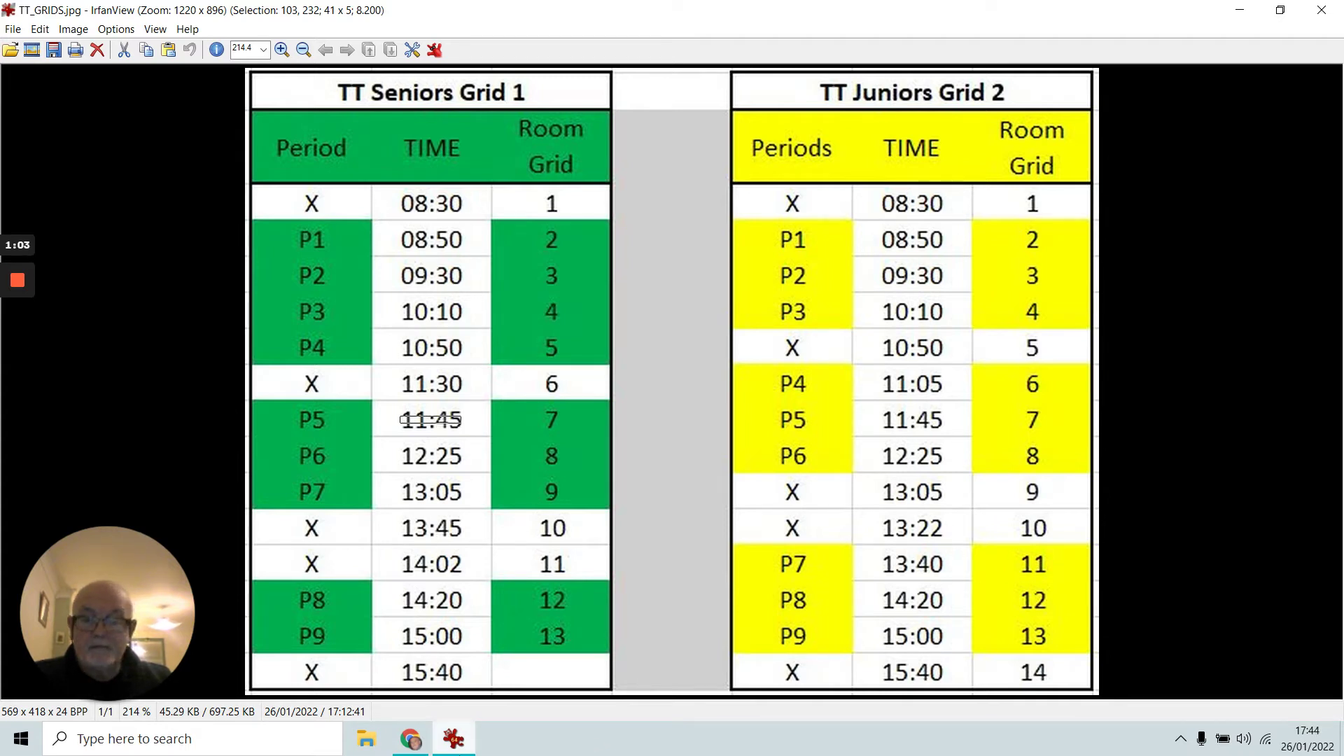
left_click(418, 745)
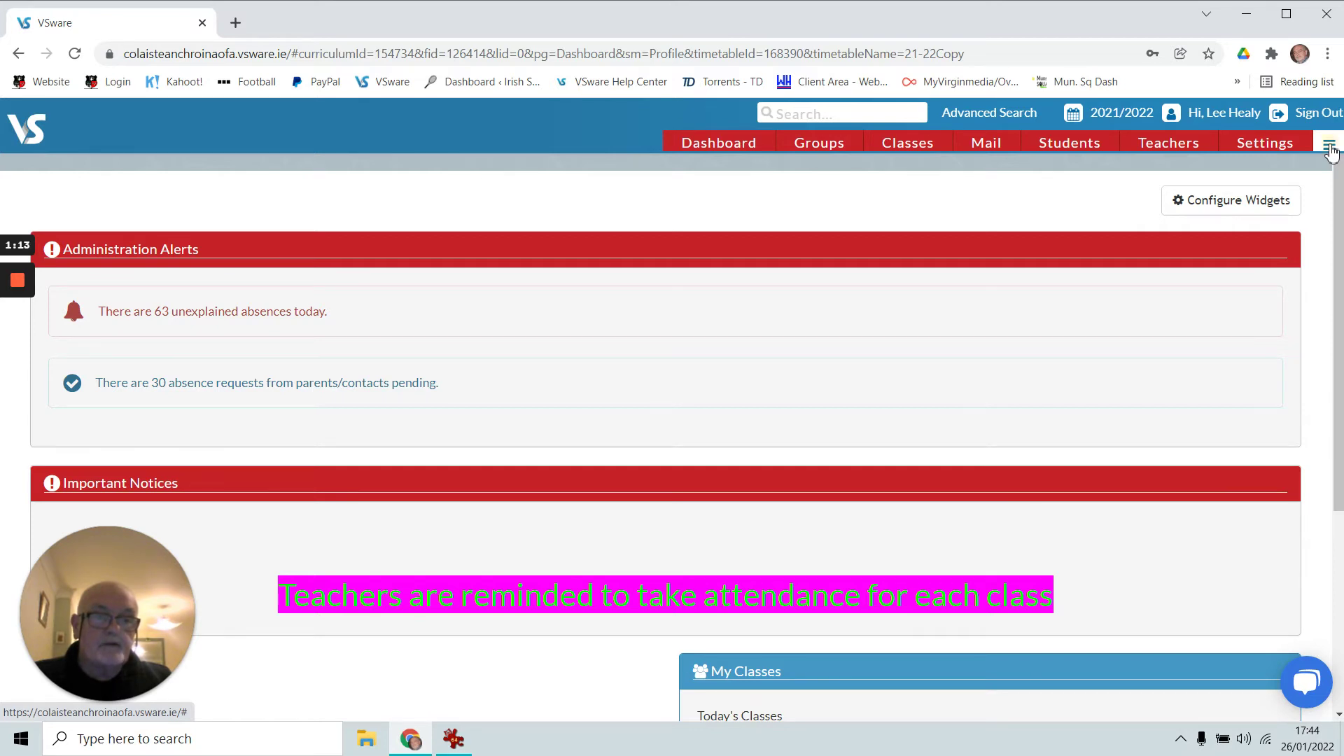
left_click(1330, 150)
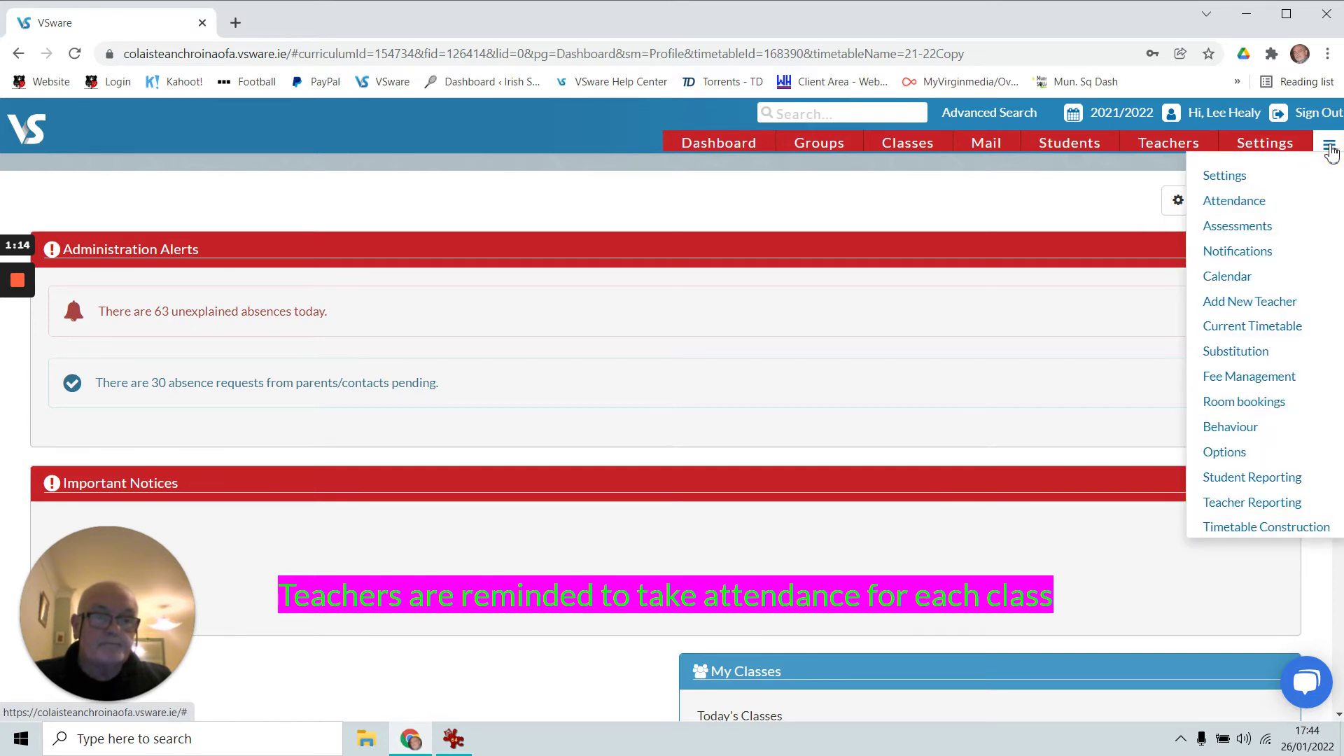
left_click(1263, 407)
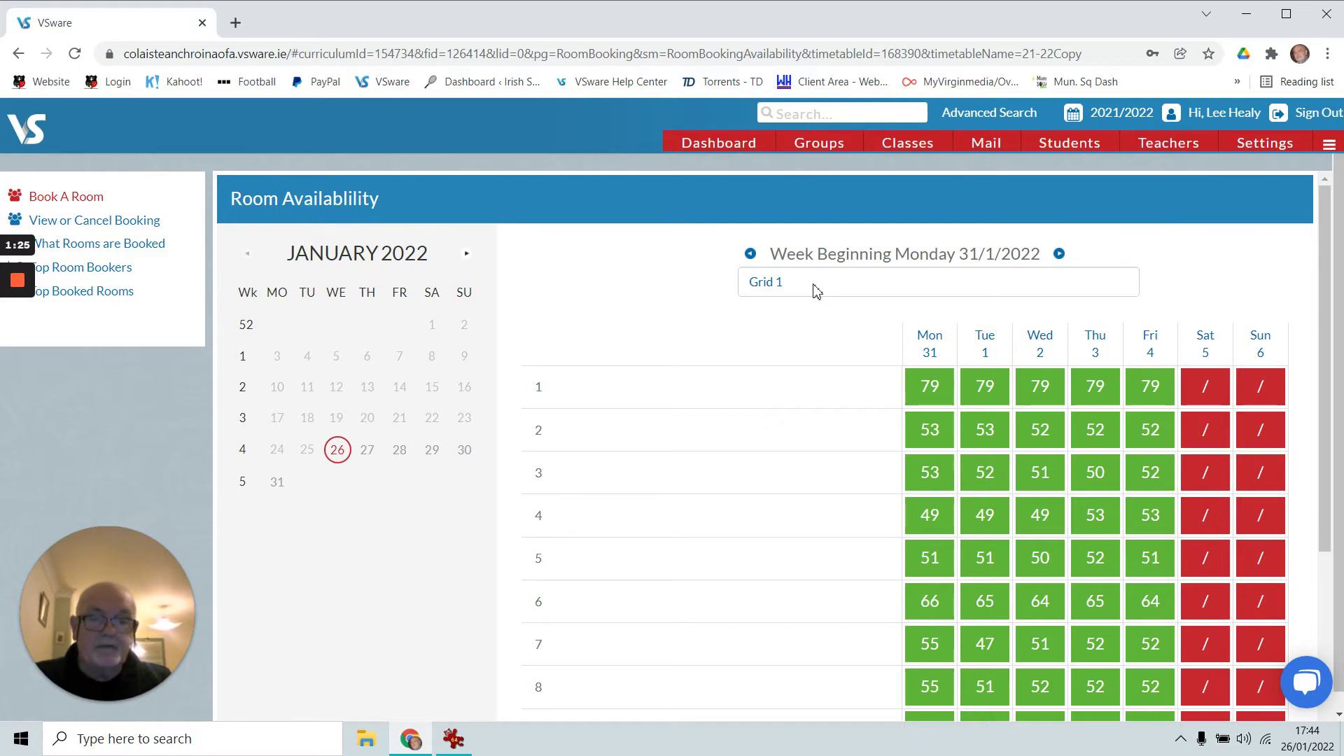
- Move the mini calendar to February 2022 and pick Tuesday the 1st
left_click(467, 254)
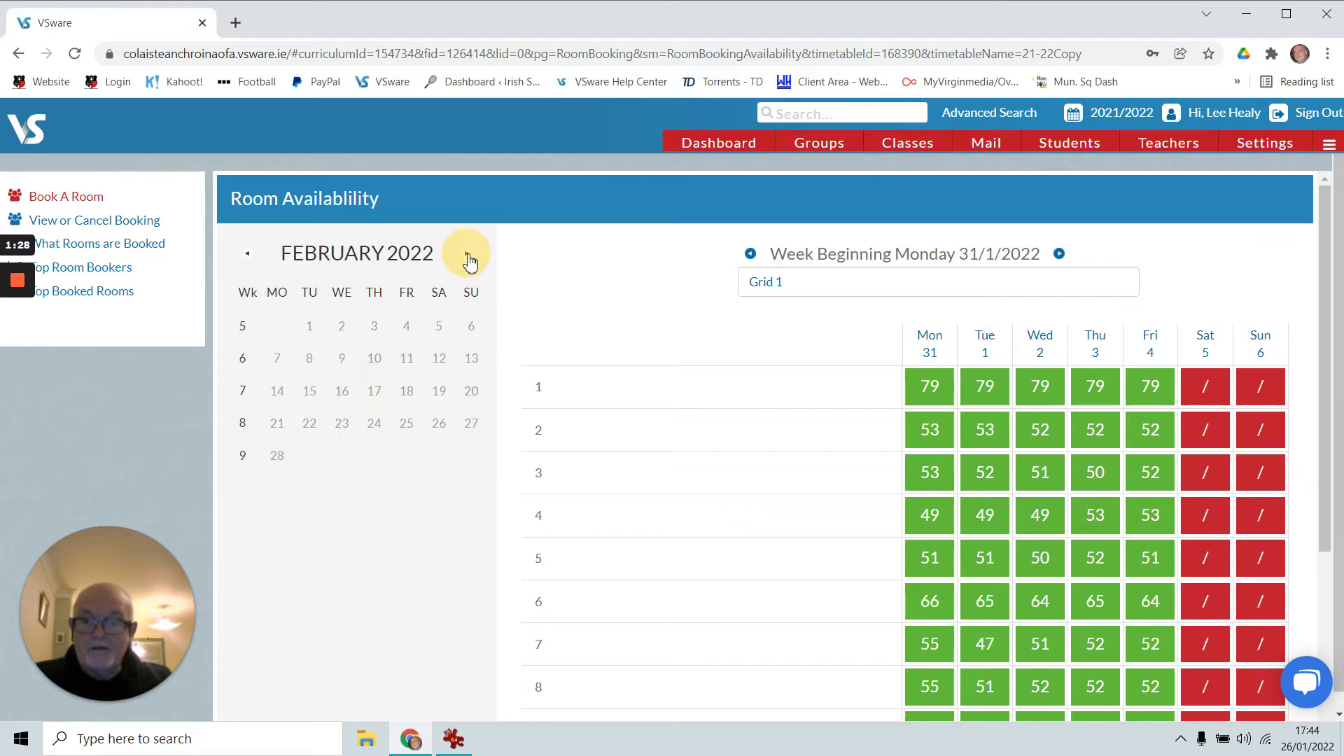
left_click(309, 326)
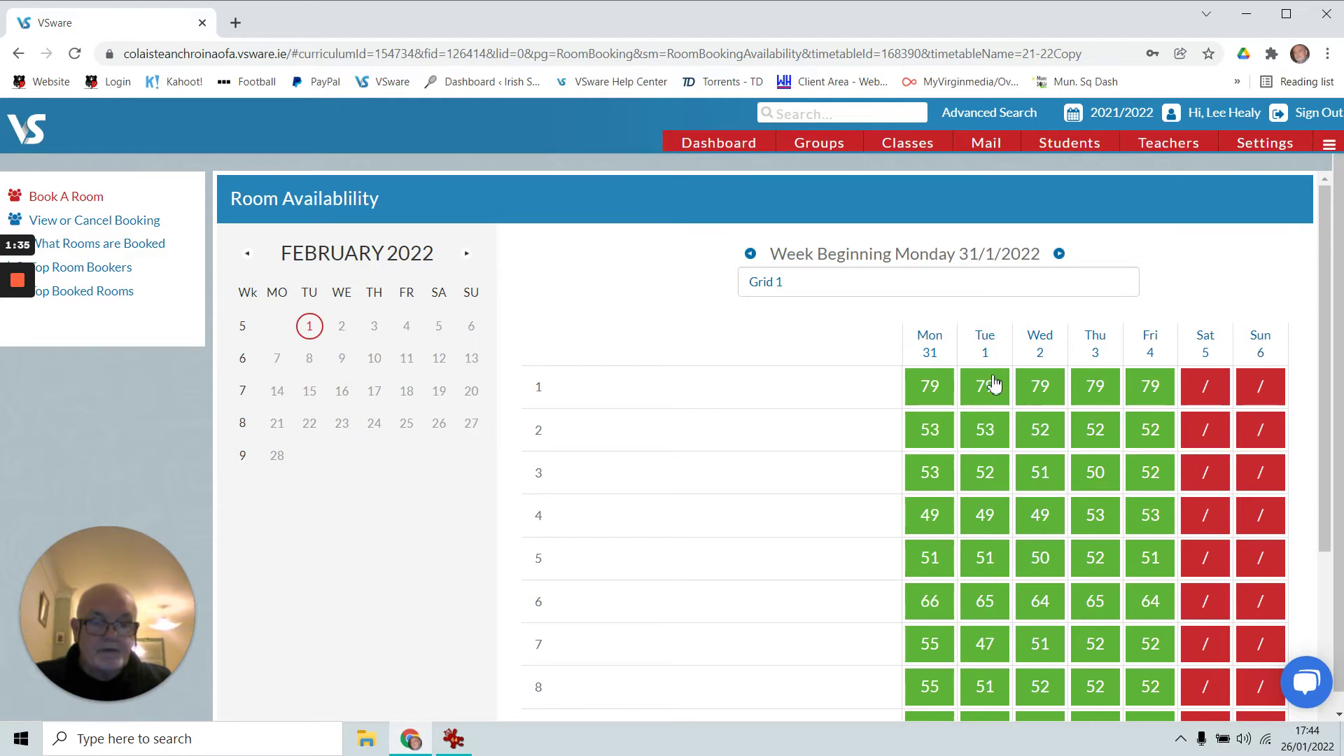
scroll(987, 476, "down", 1)
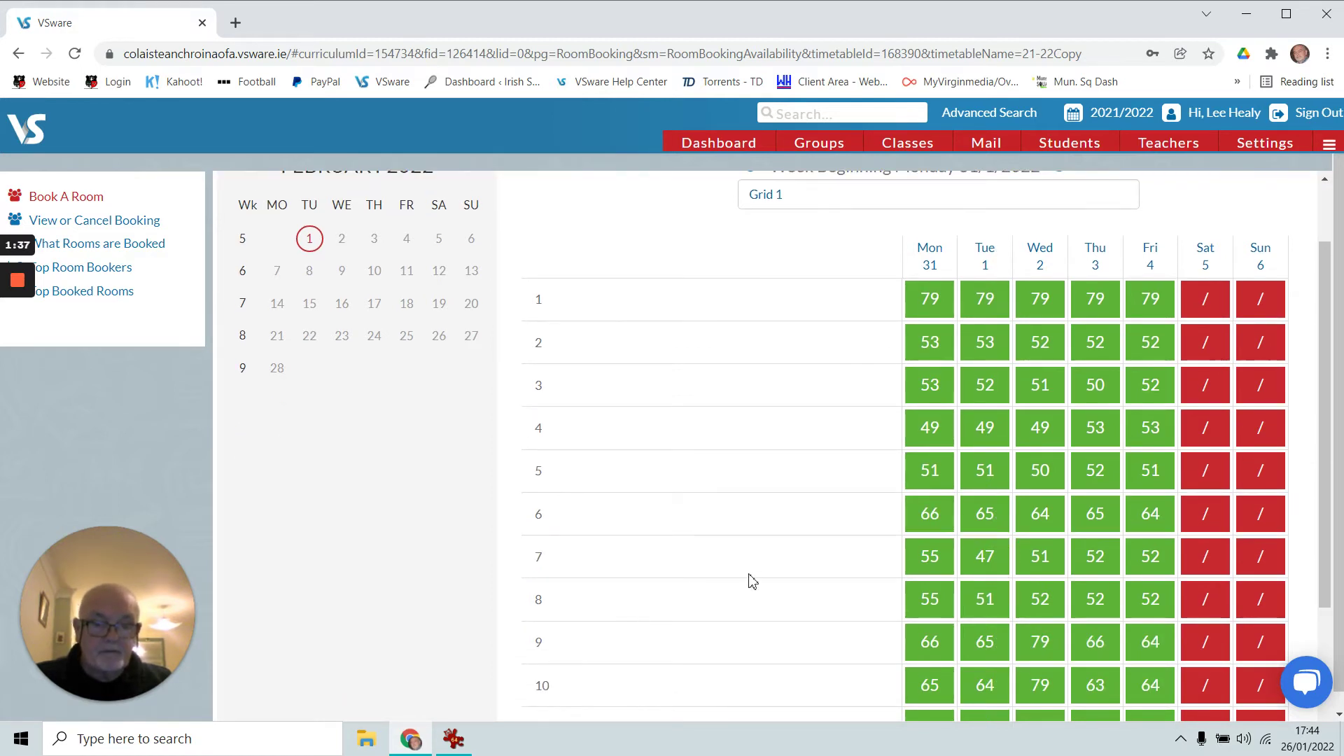
- Book Laptops1 for Tuesday's 11:45 period with the description 'Accounting'
left_click(990, 558)
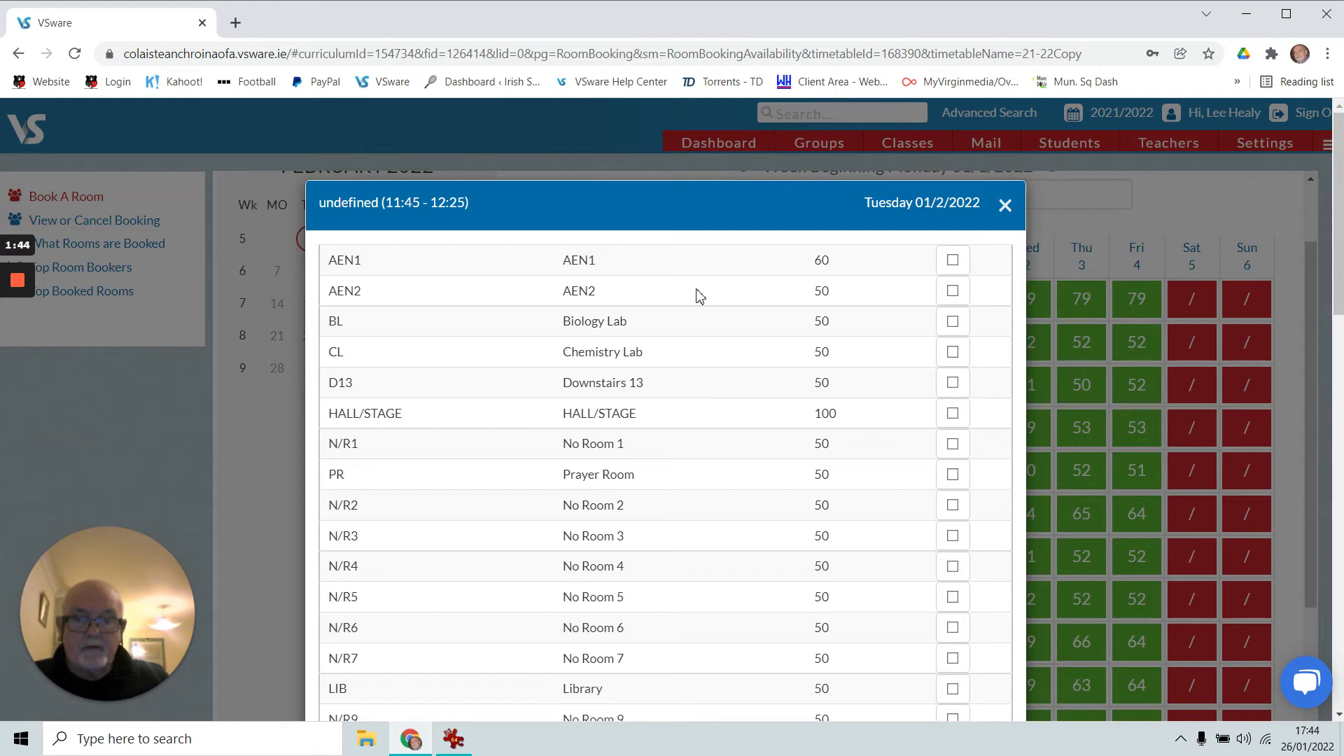
scroll(701, 295, "down", 12)
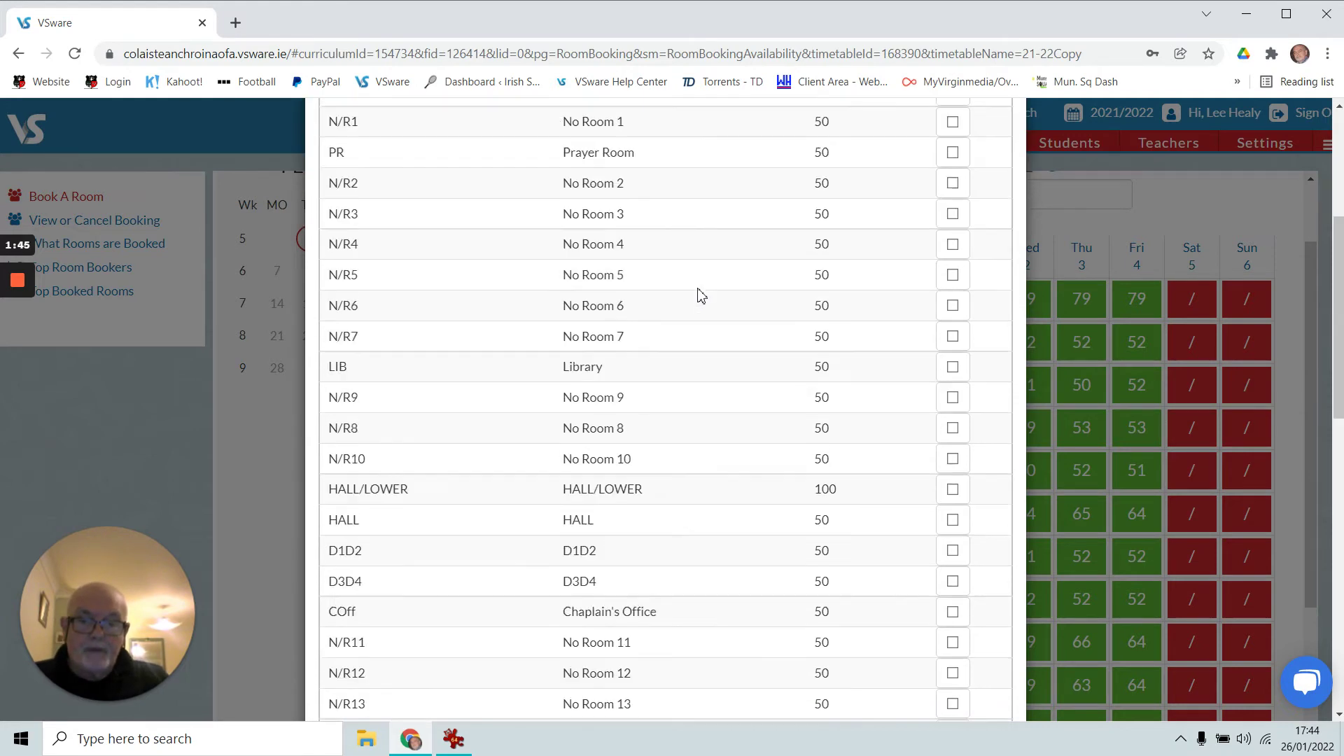
scroll(701, 295, "down", 4)
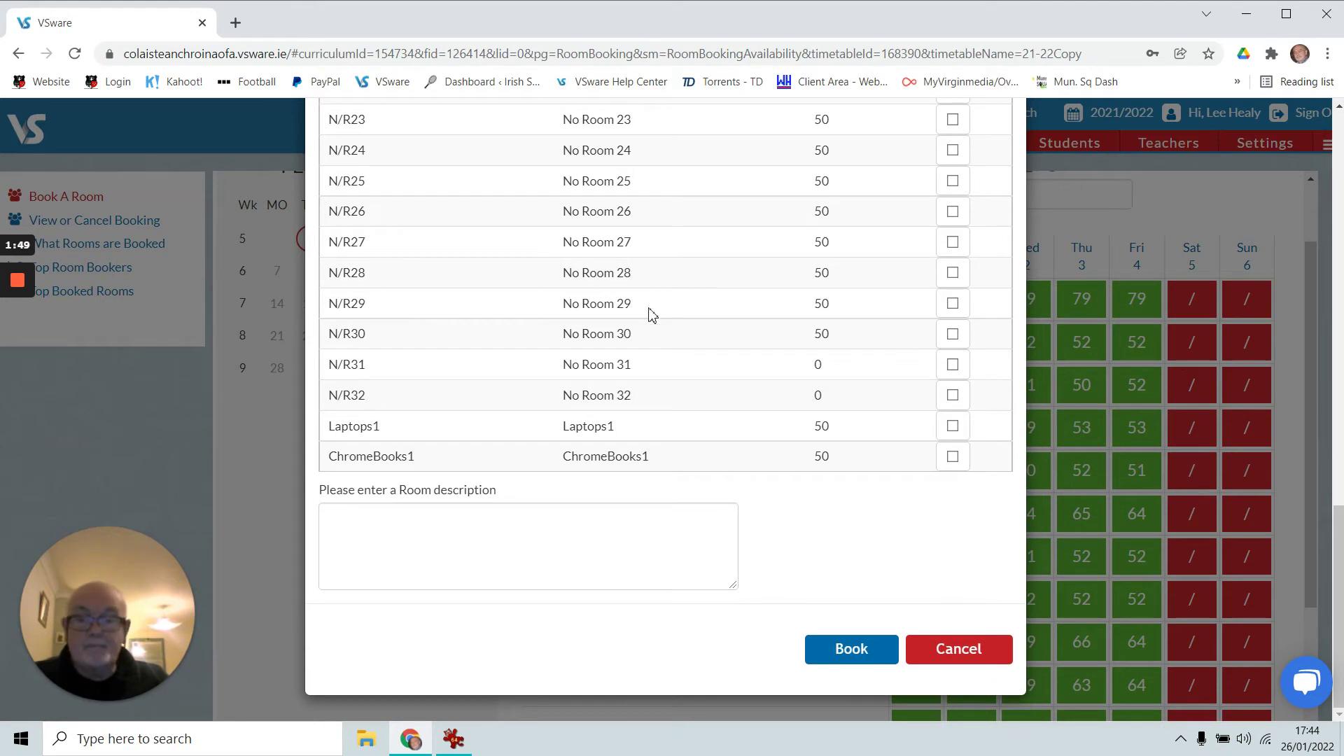
left_click(956, 425)
left_click(508, 535)
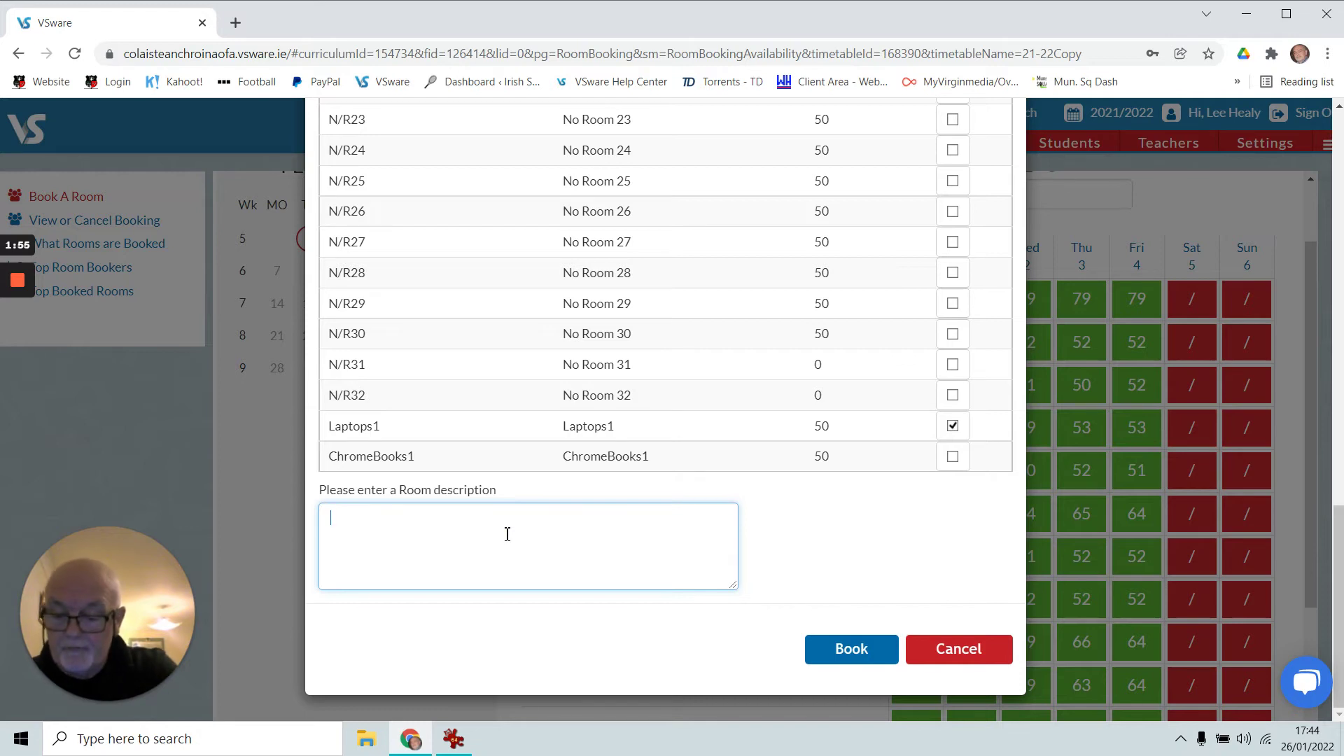
type("Accounting")
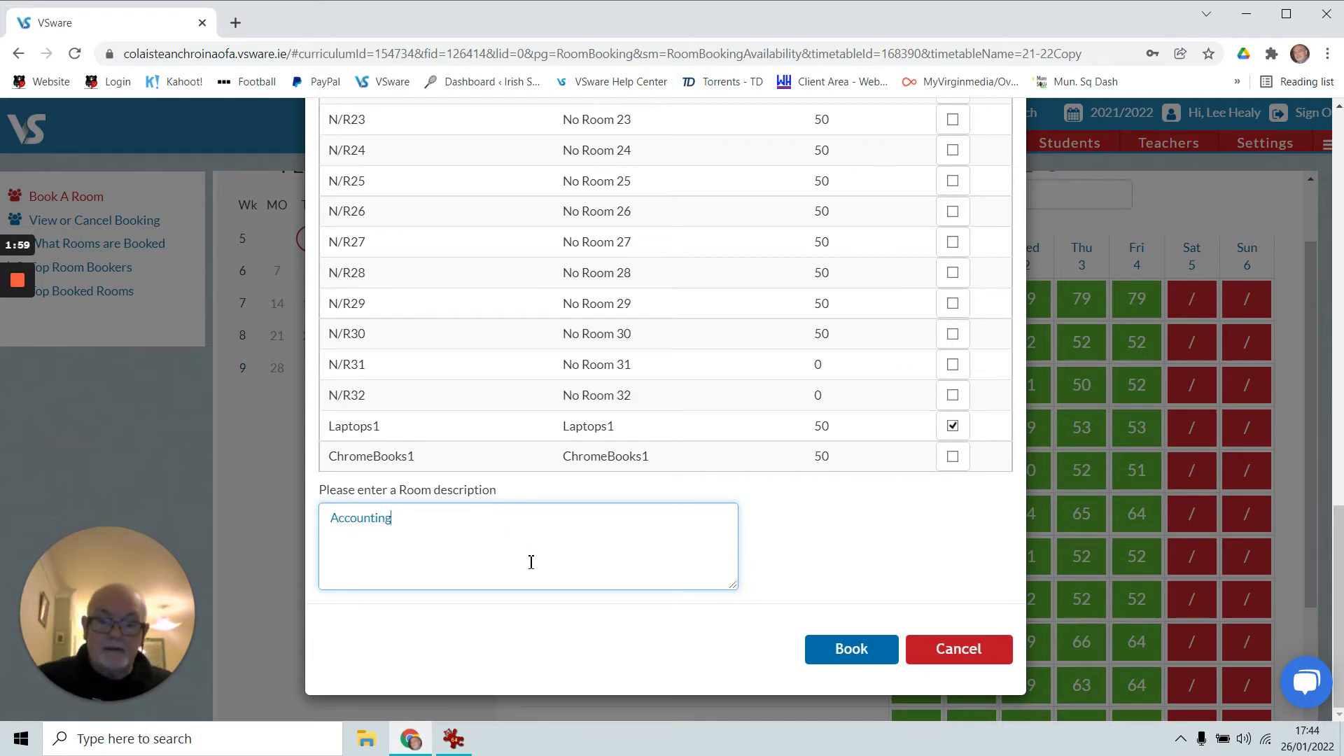
left_click(851, 646)
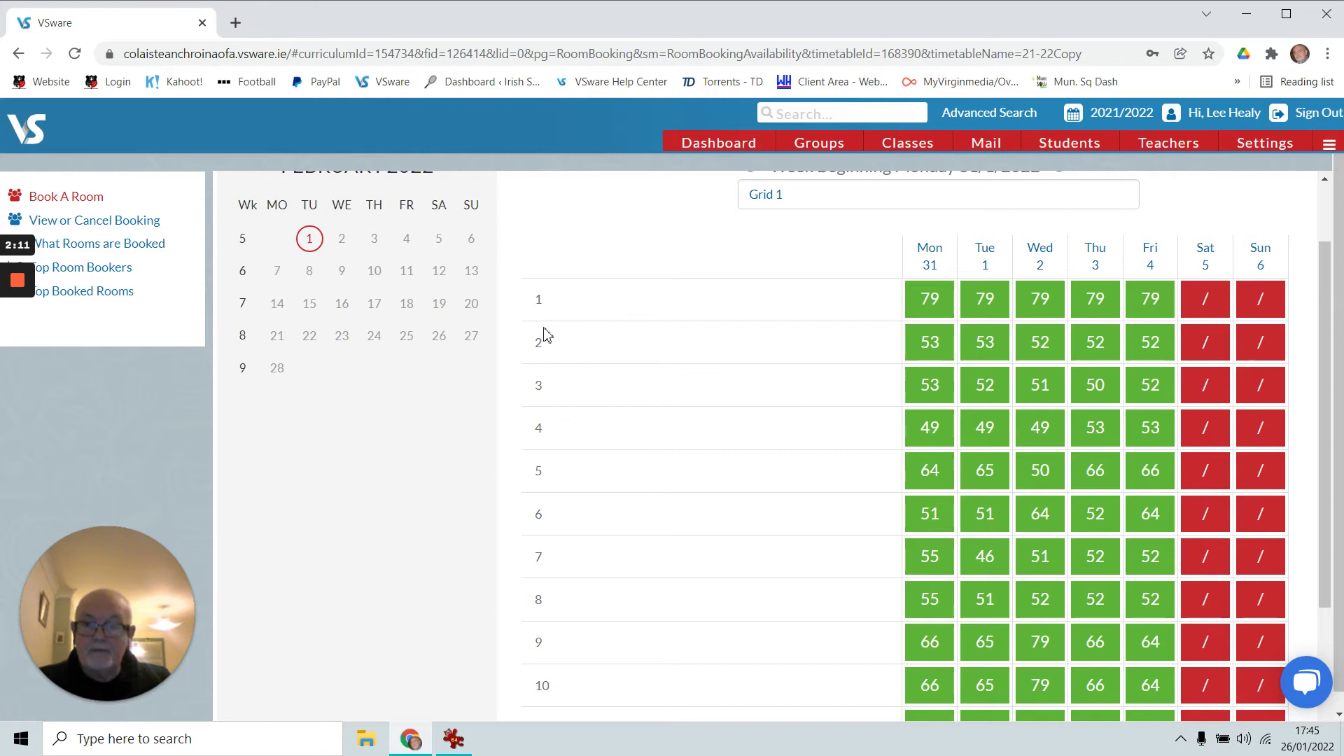
- Switch the booking date to Thursday 3 February 2022
scroll(730, 429, "up", 2)
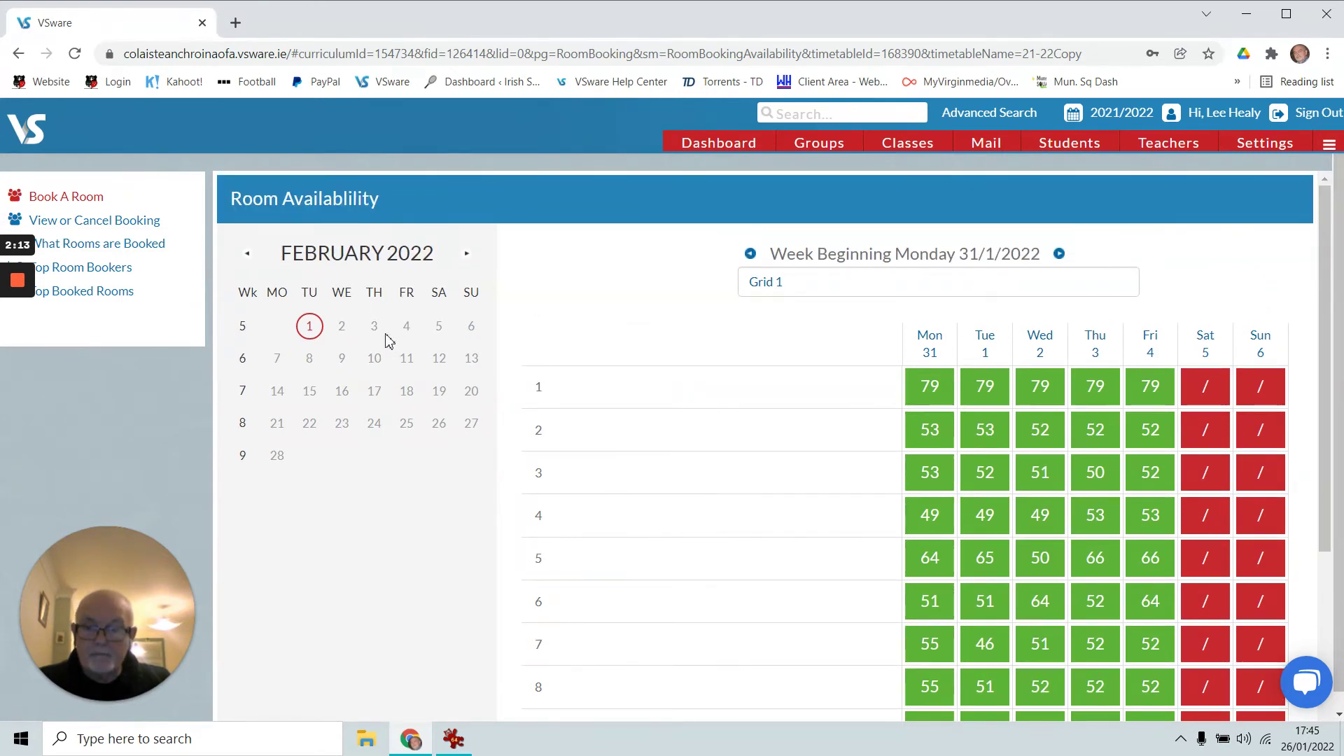
left_click(375, 329)
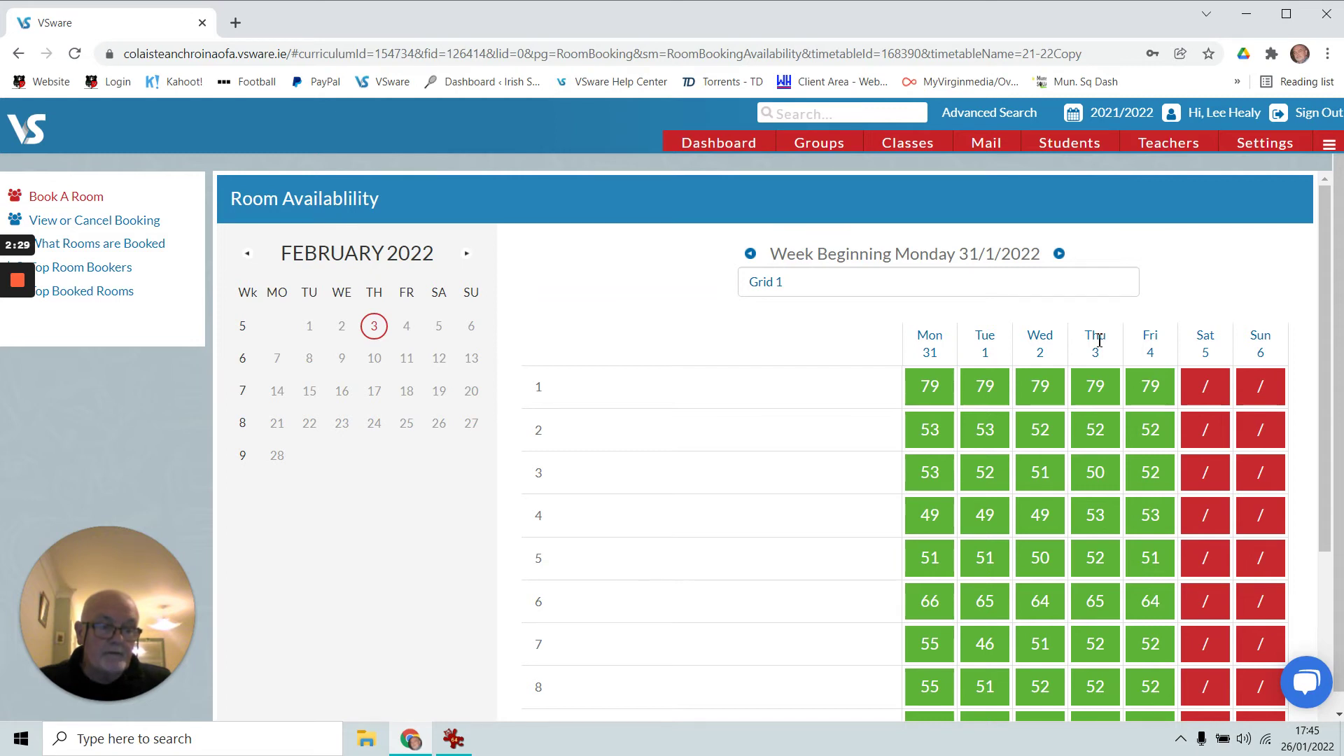
scroll(1099, 341, "down", 1)
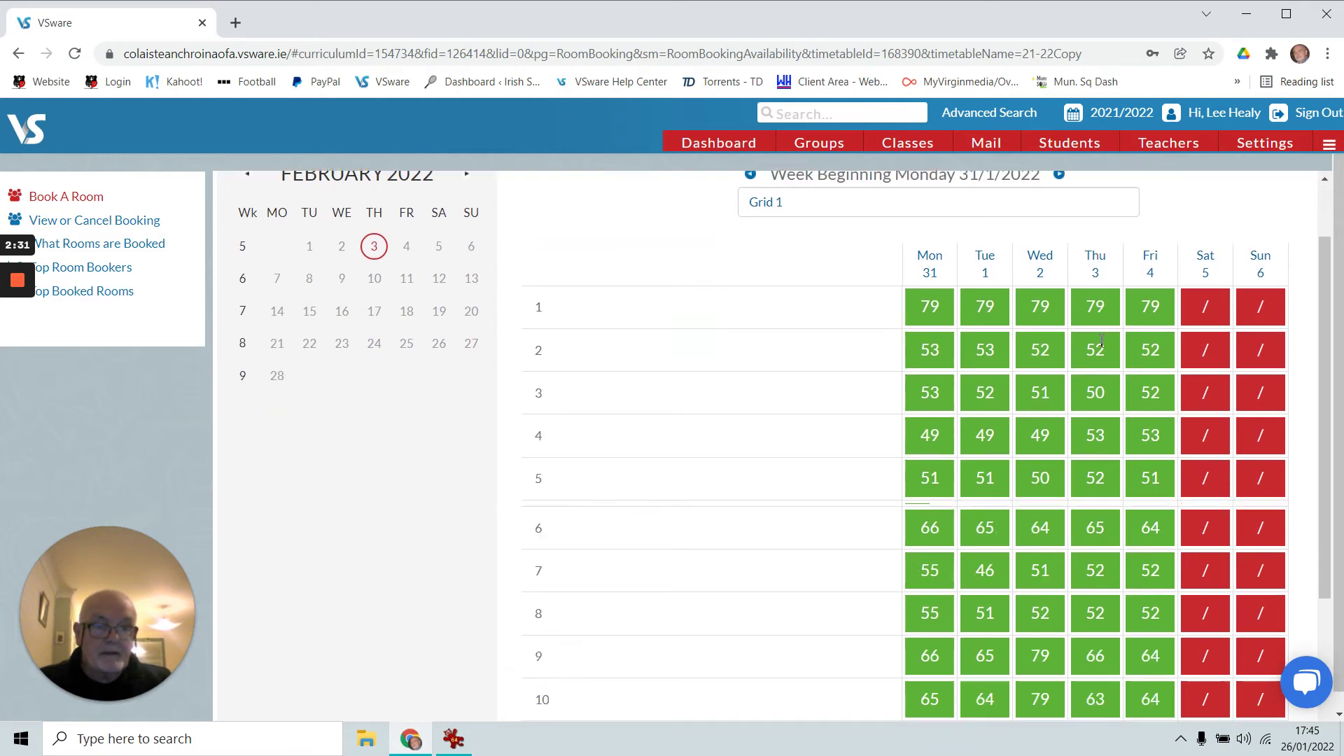
scroll(1101, 341, "down", 2)
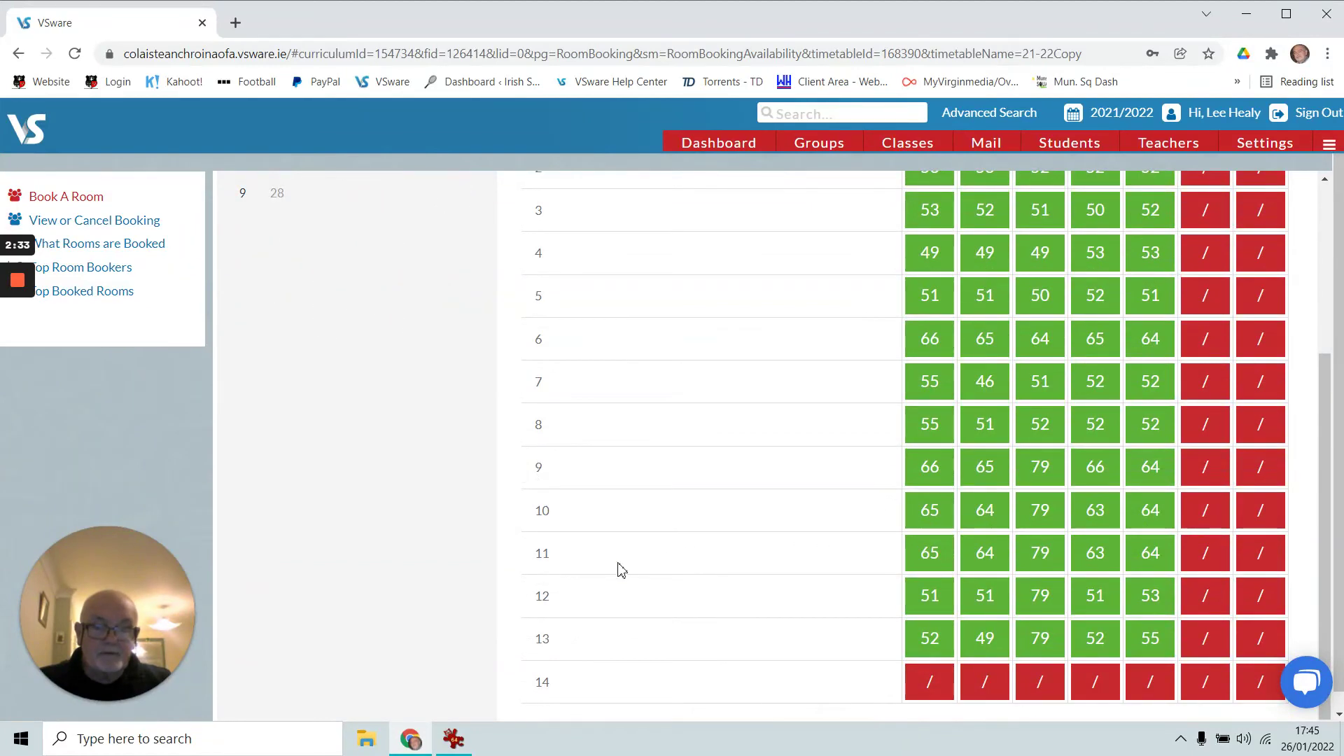
- Check Thursday's 14:00 room list without booking, then show the Grid 1/Grid 2 choices
left_click(1099, 560)
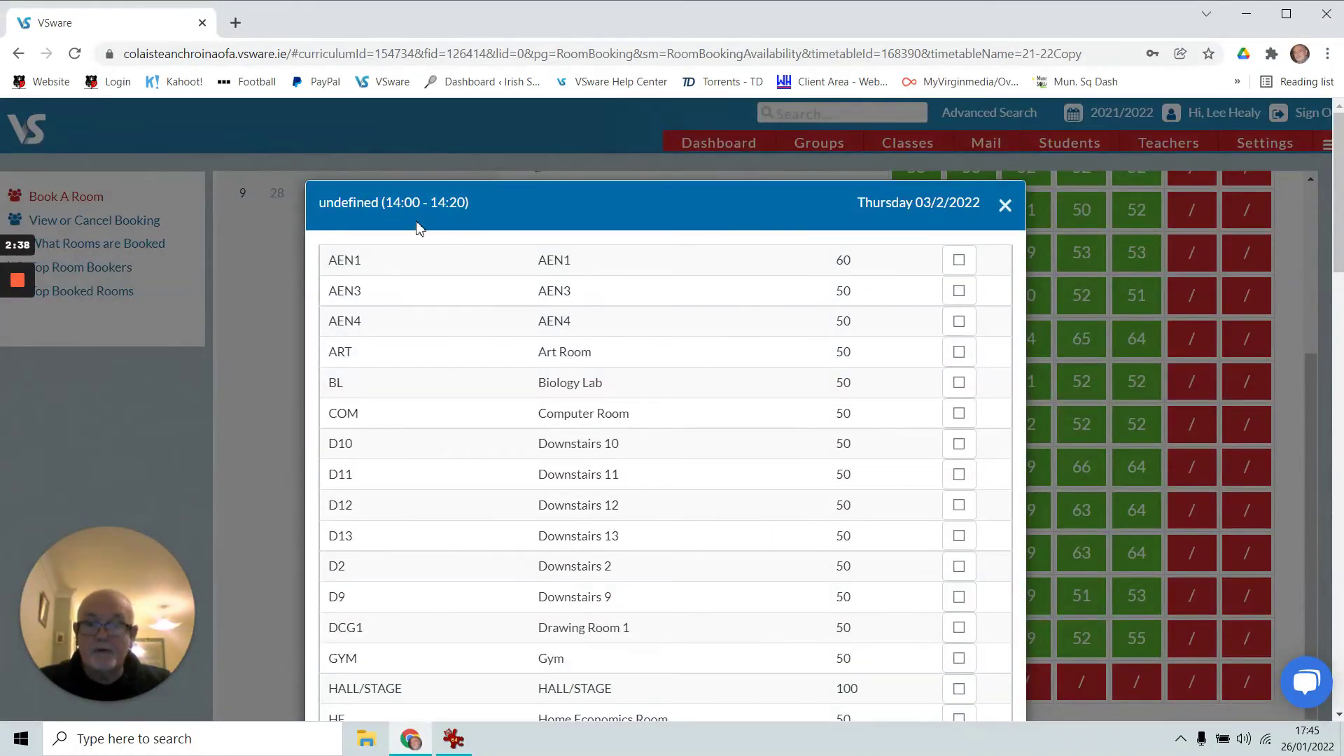
left_click(1006, 205)
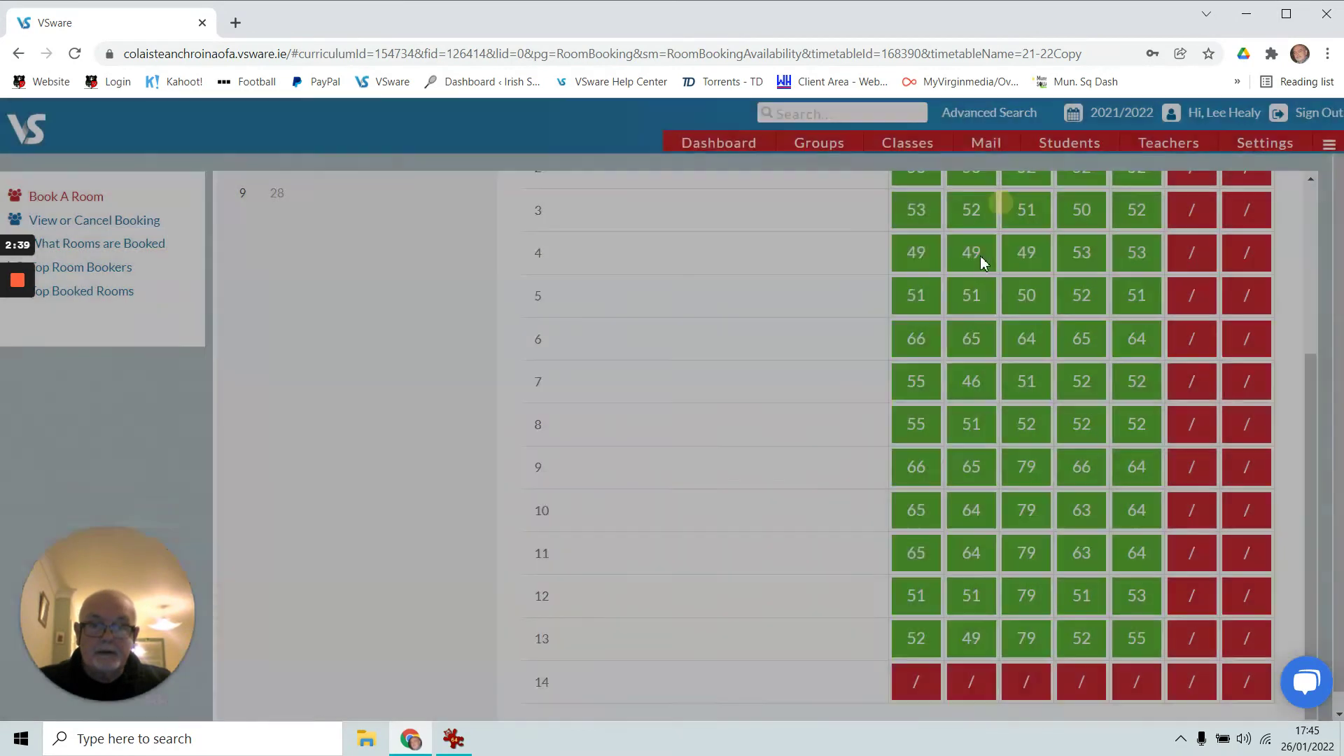
scroll(973, 294, "up", 2)
left_click(804, 283)
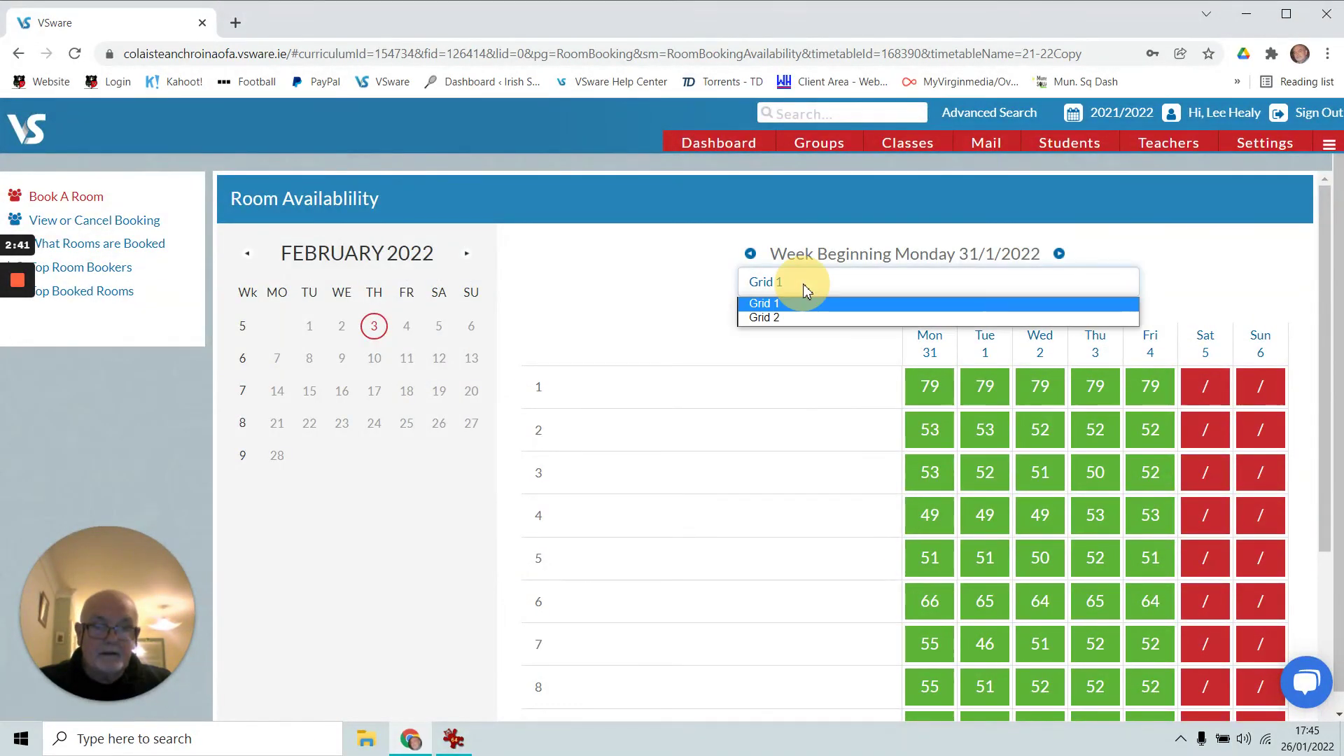
- Select Grid 2 and open the room list for Thursday period 11 (13:40–14:20)
left_click(775, 321)
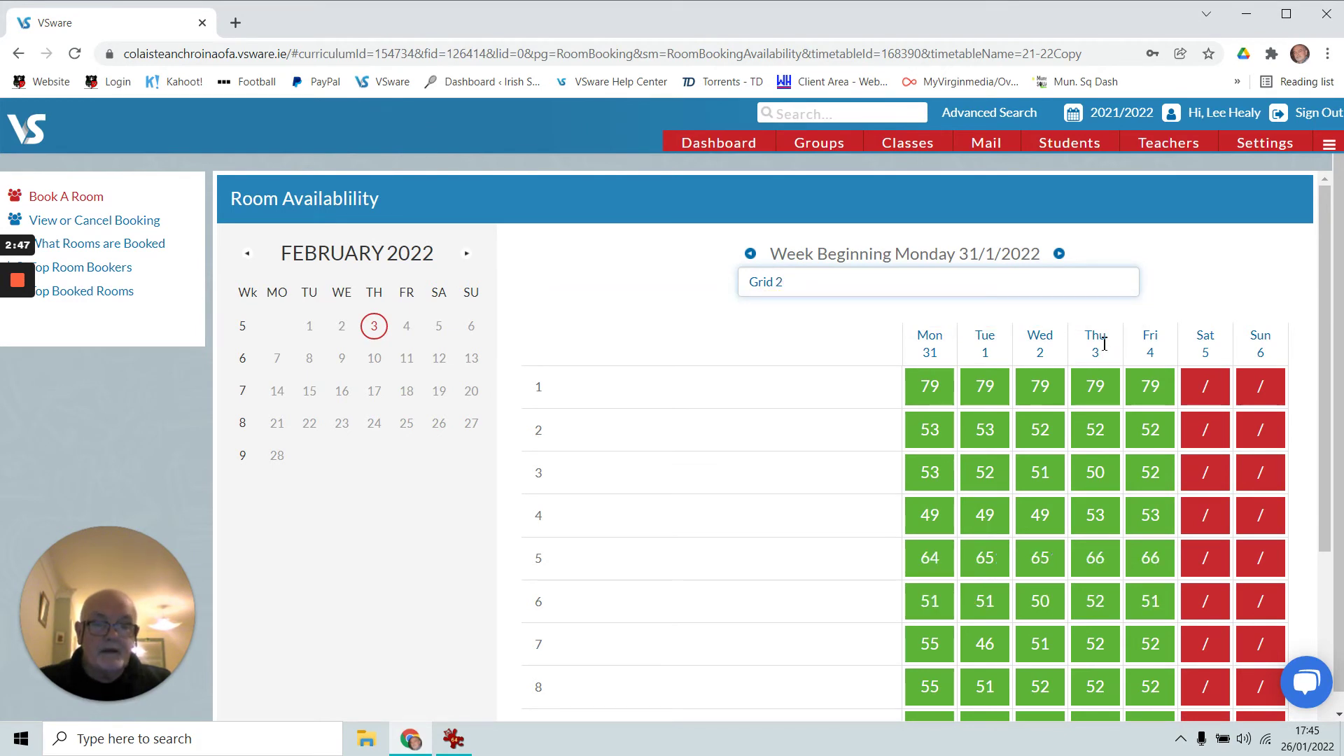
scroll(1100, 490, "down", 4)
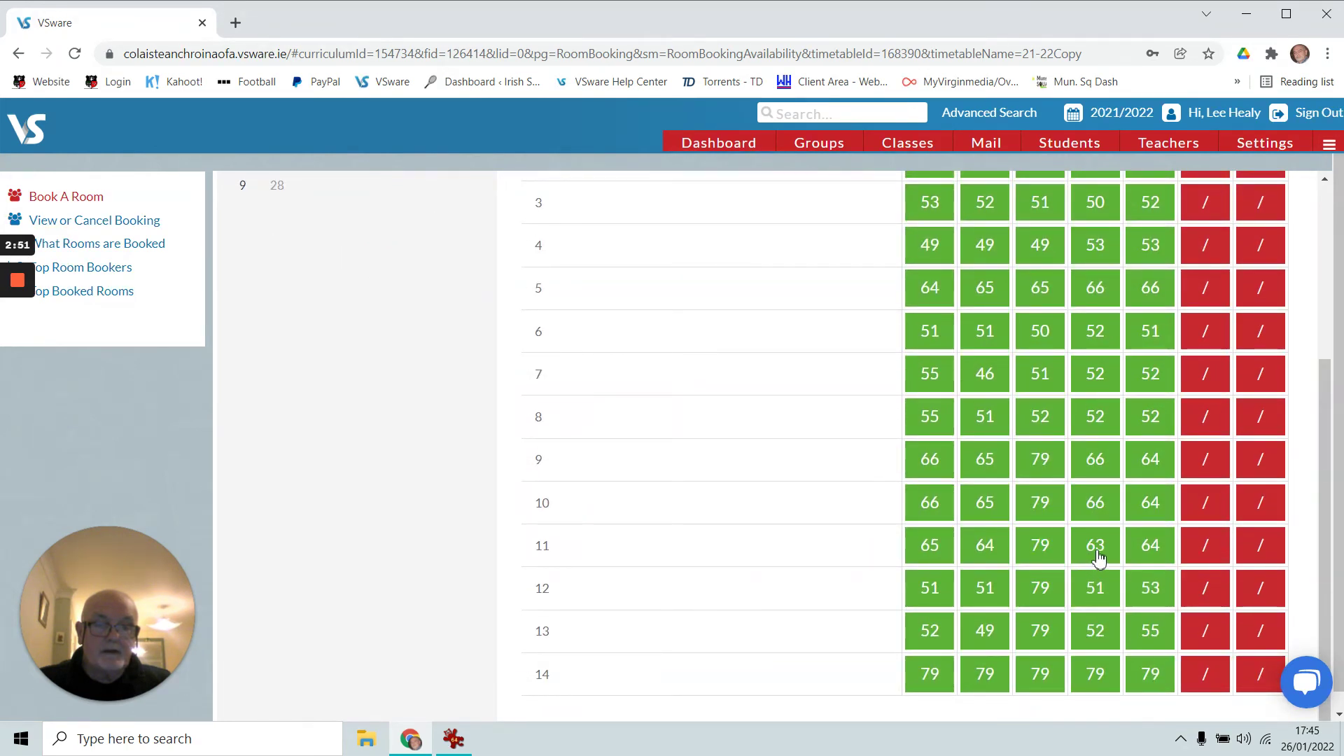
left_click(1097, 547)
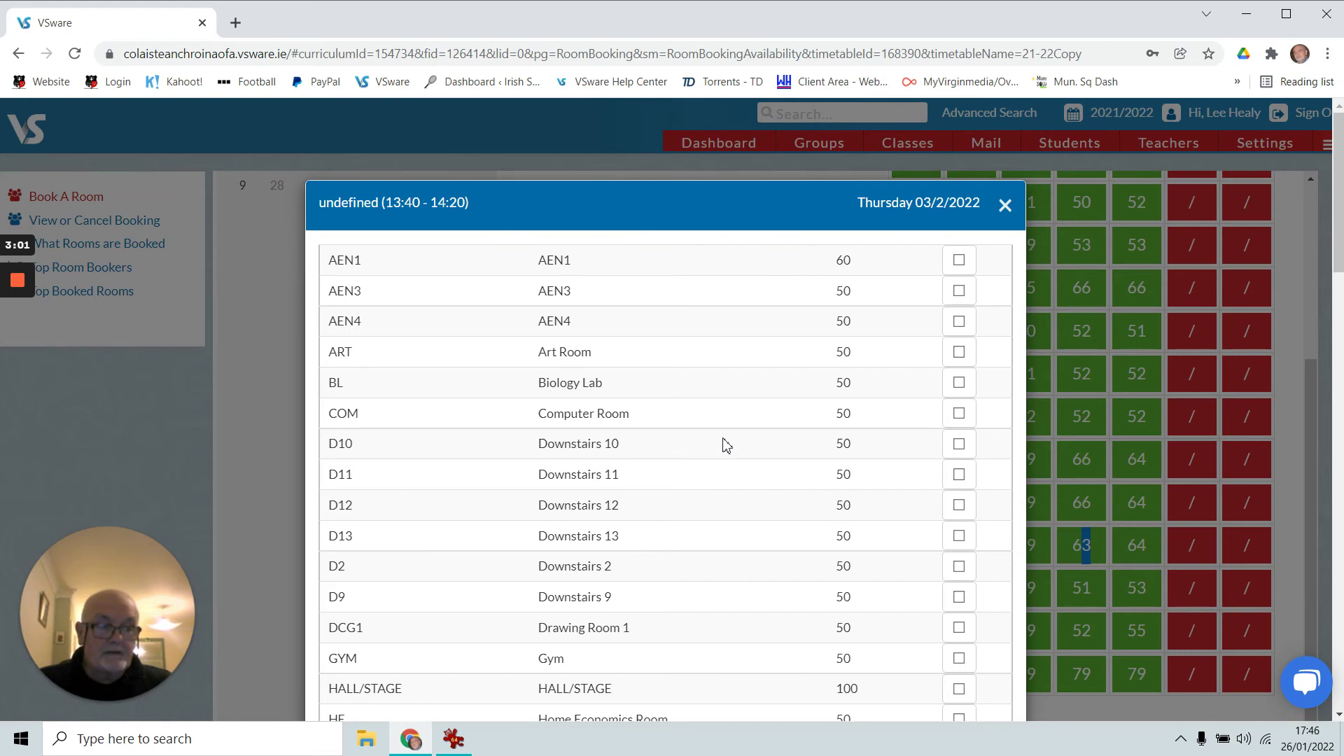
- Book ChromeBooks1 for that period with the description 'Business Studies'
scroll(727, 446, "down", 1)
scroll(727, 445, "down", 20)
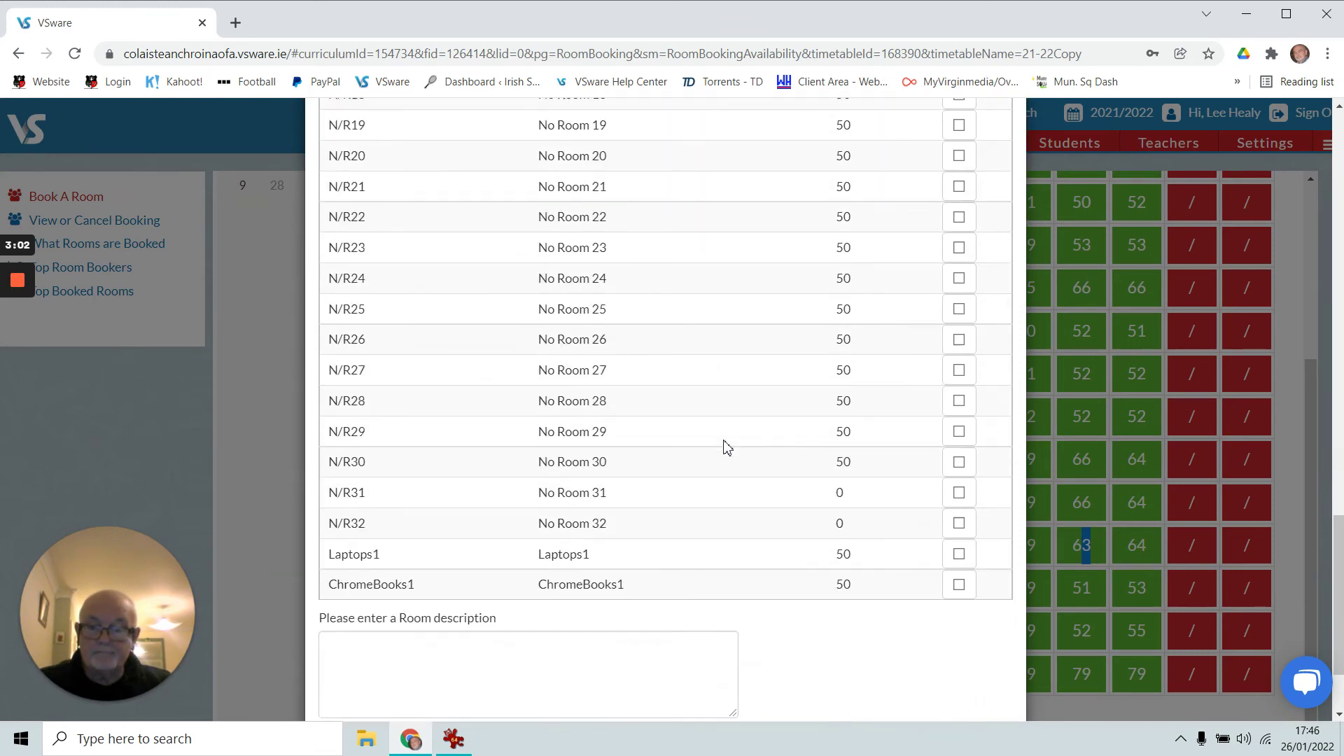
left_click(960, 585)
left_click(474, 659)
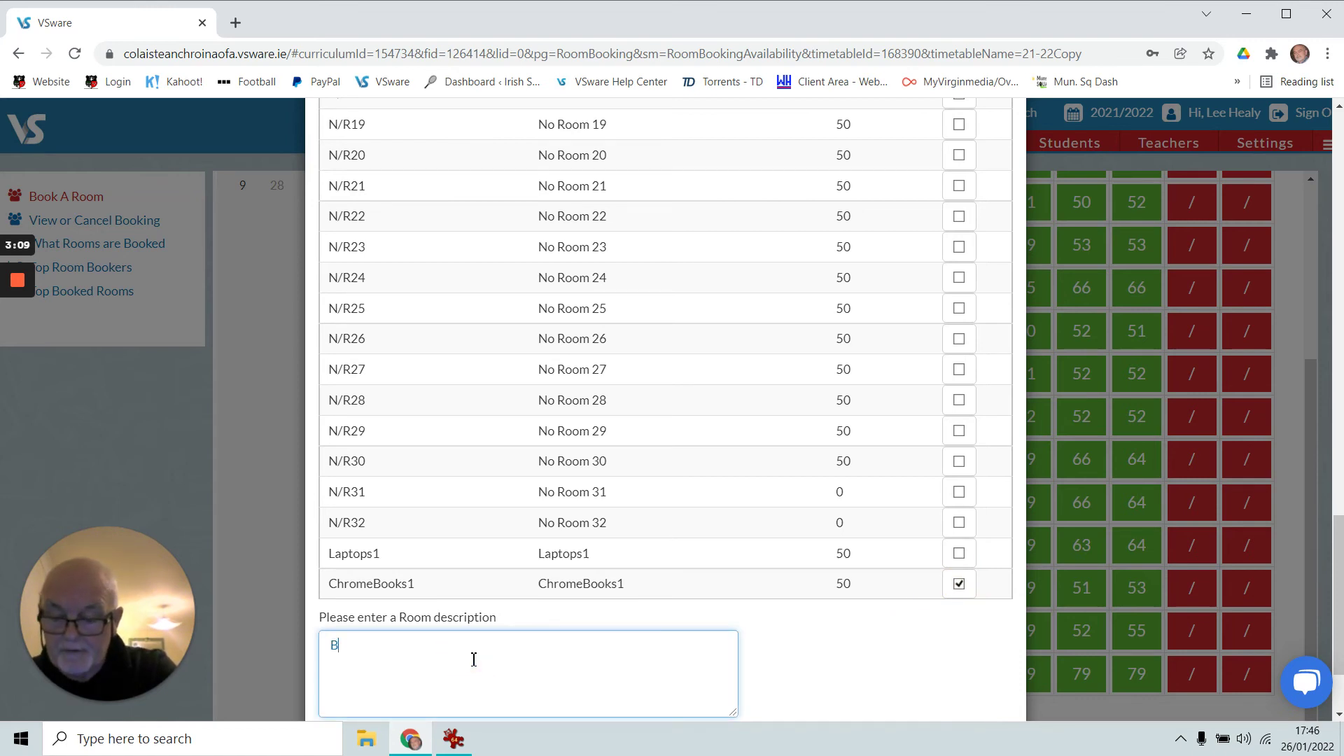
type("Business Studies")
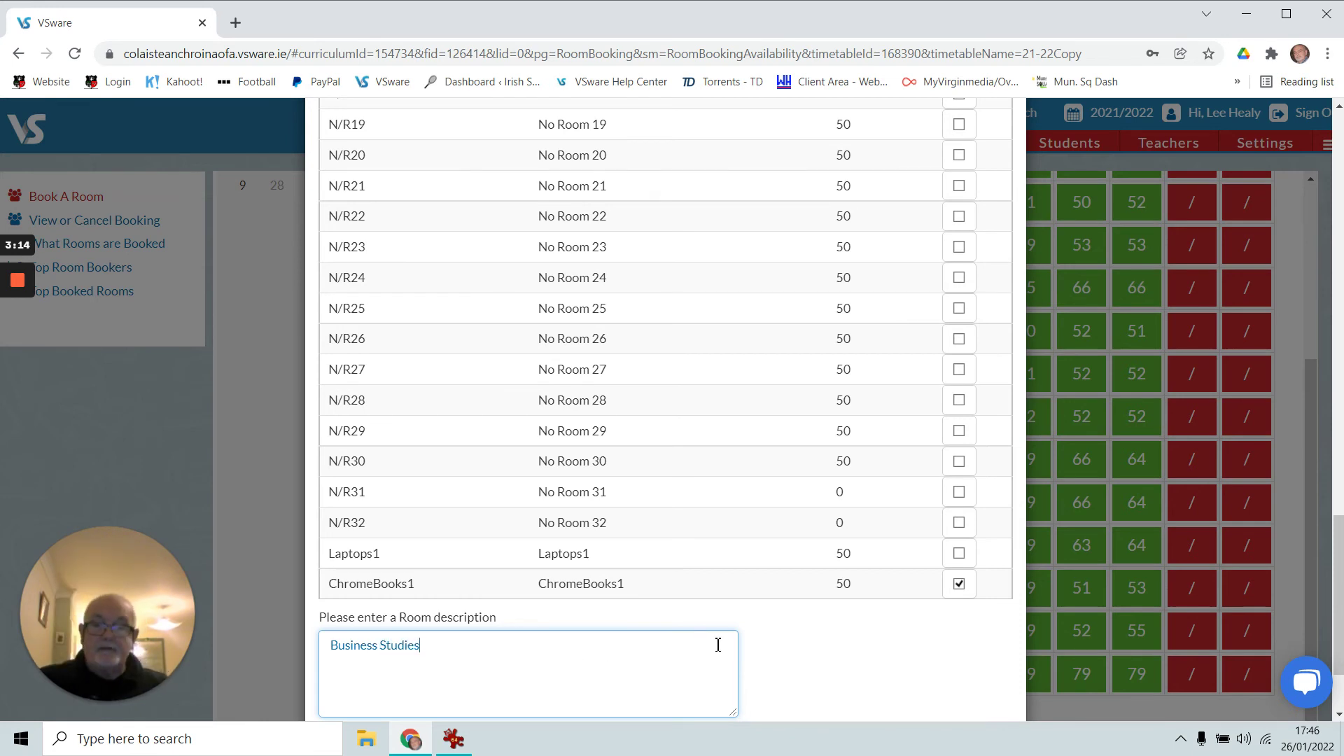
scroll(816, 567, "down", 2)
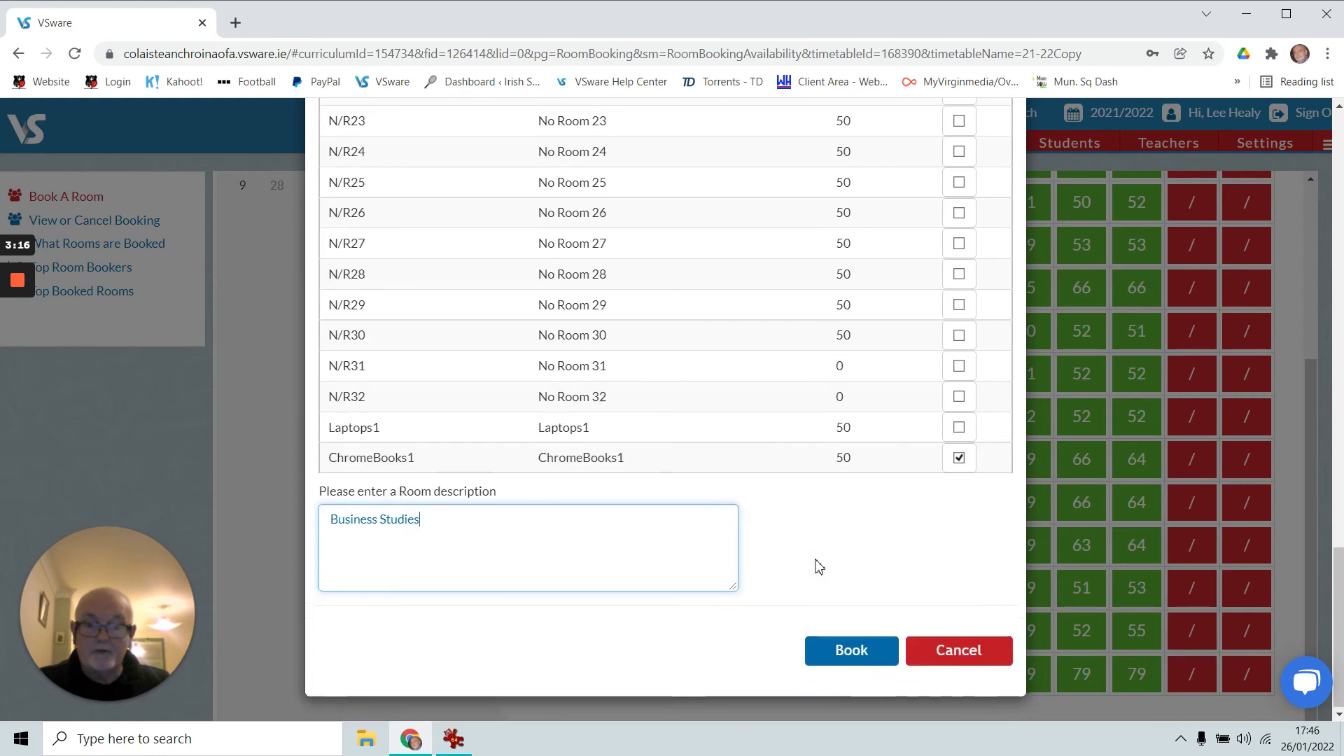
left_click(862, 657)
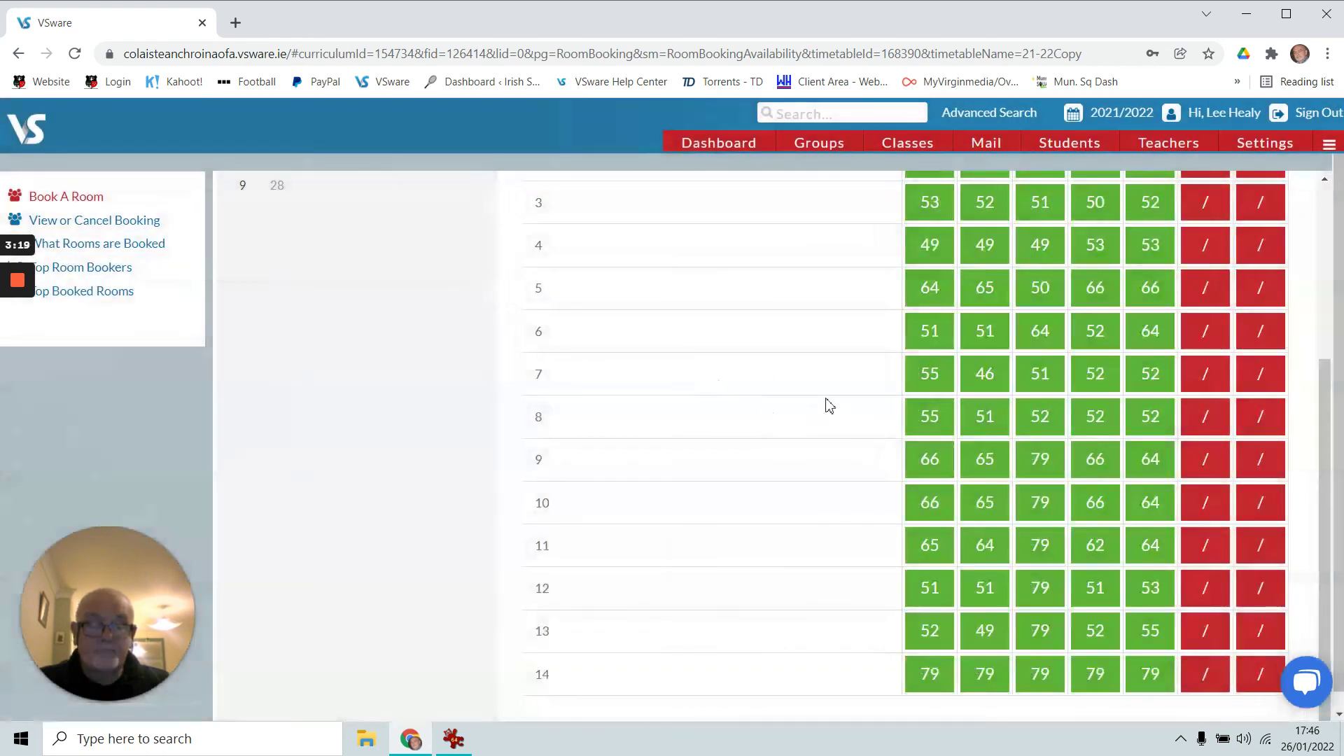
- In View or Cancel Booking, show Tuesday 1 February 2022 and delete the Laptops1 Accounting booking
scroll(799, 388, "up", 4)
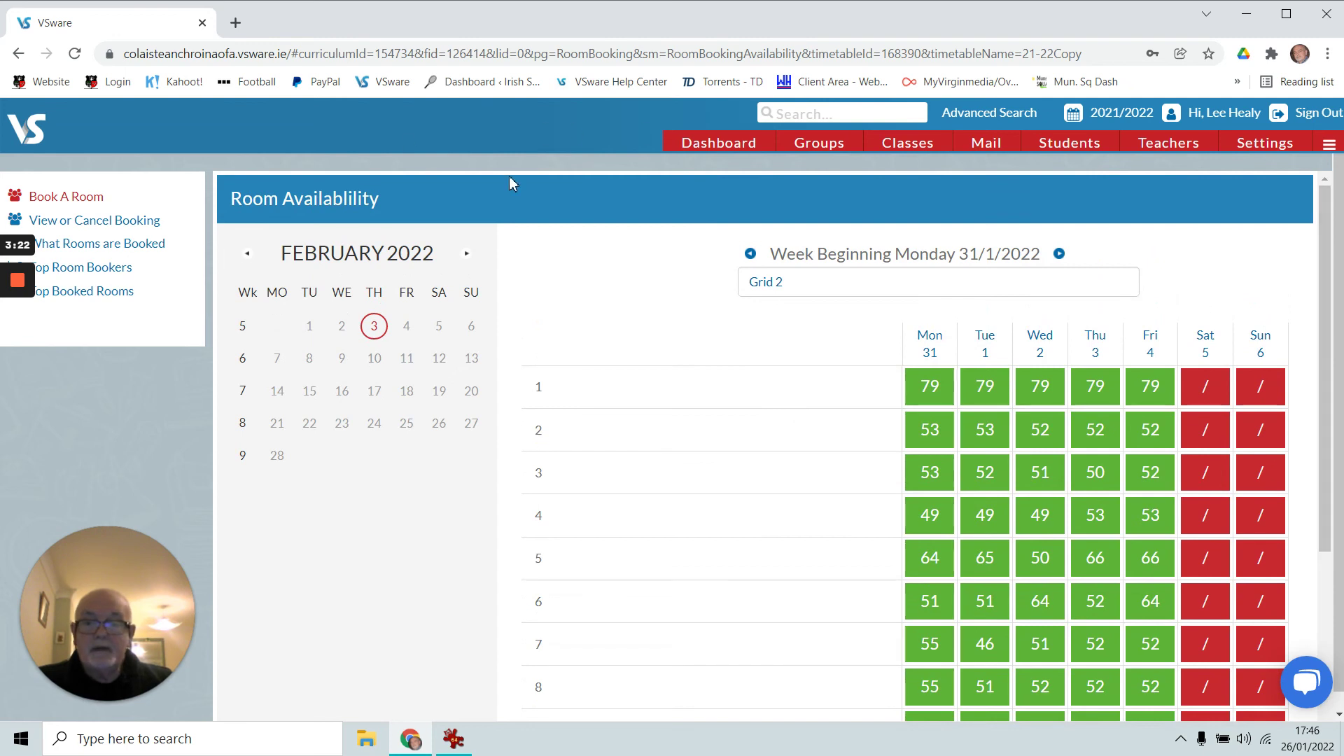
left_click(54, 222)
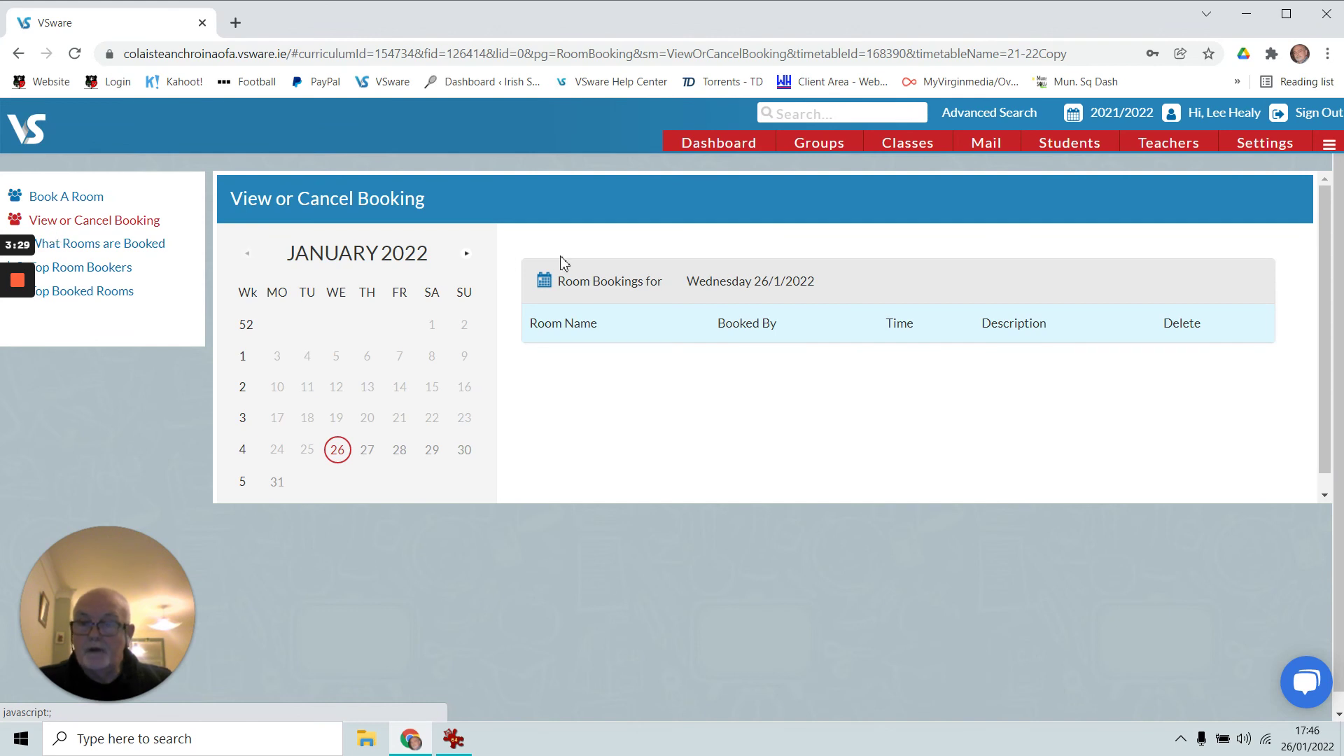
left_click(465, 254)
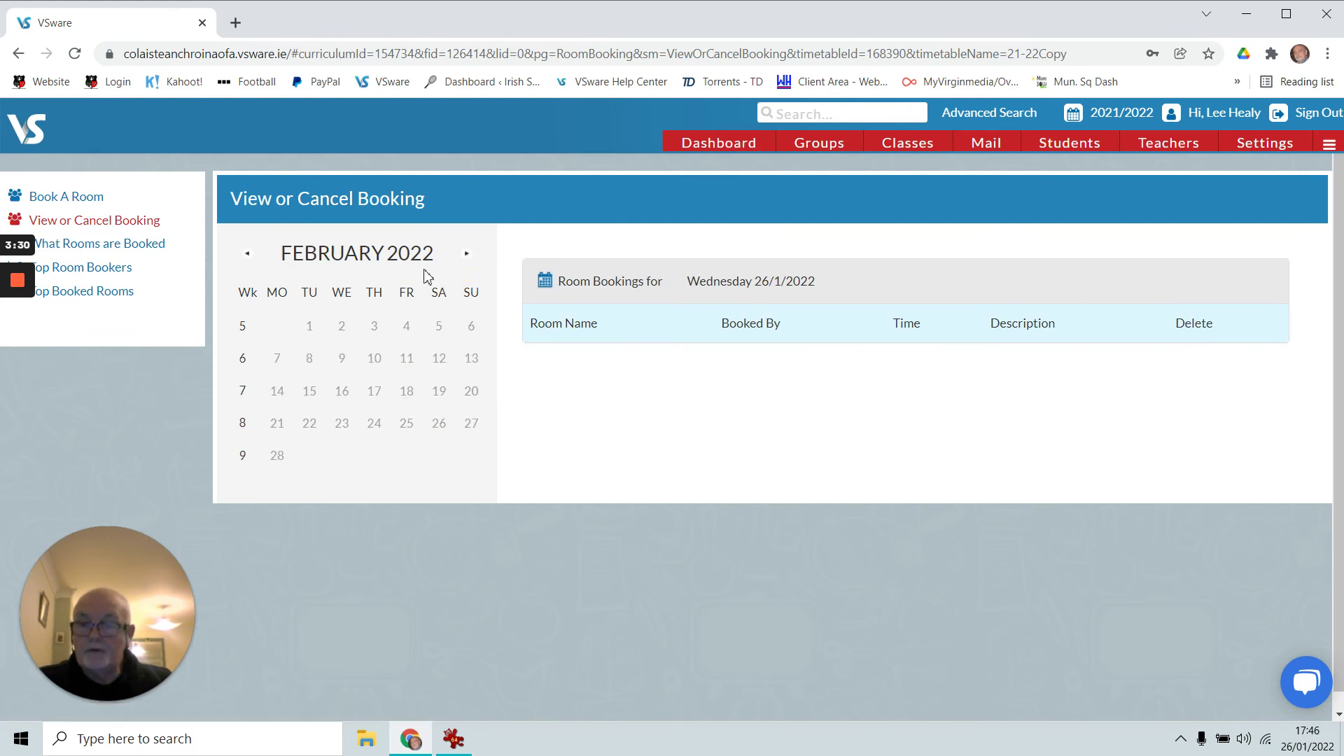
left_click(311, 329)
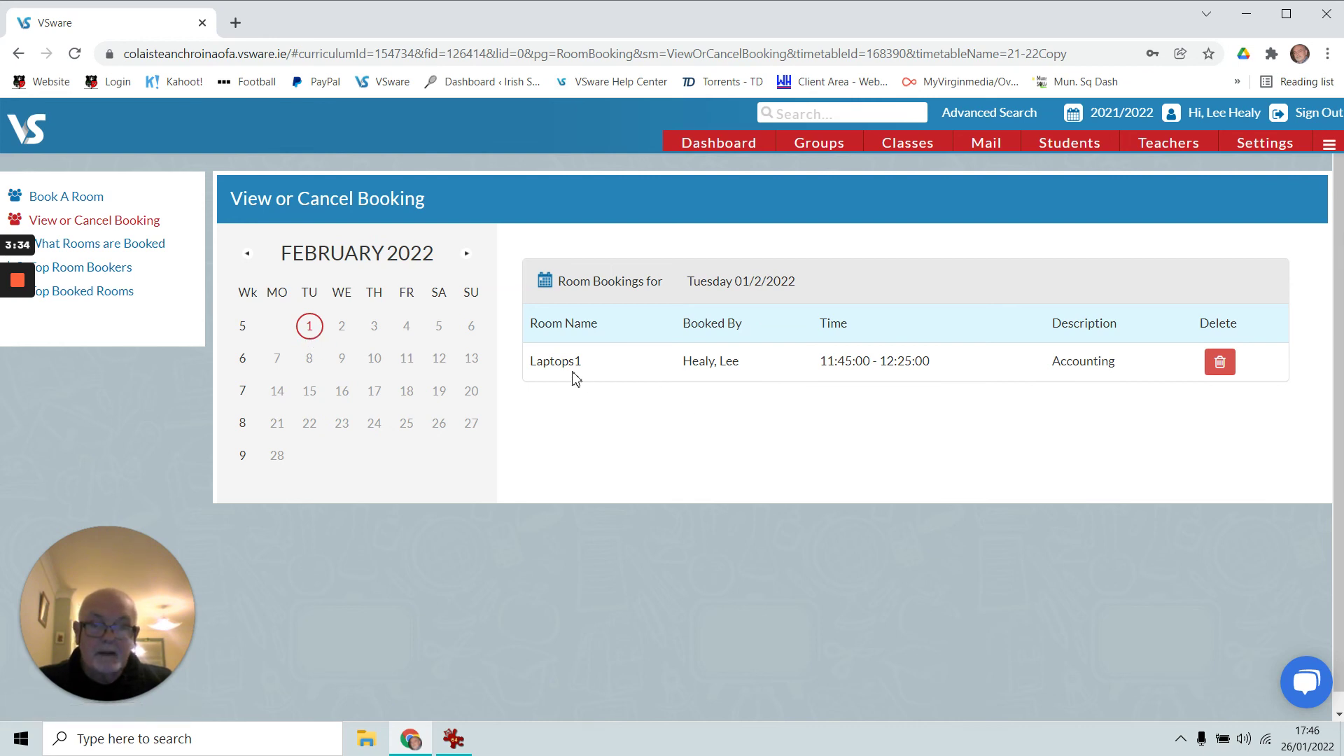
left_click(1223, 371)
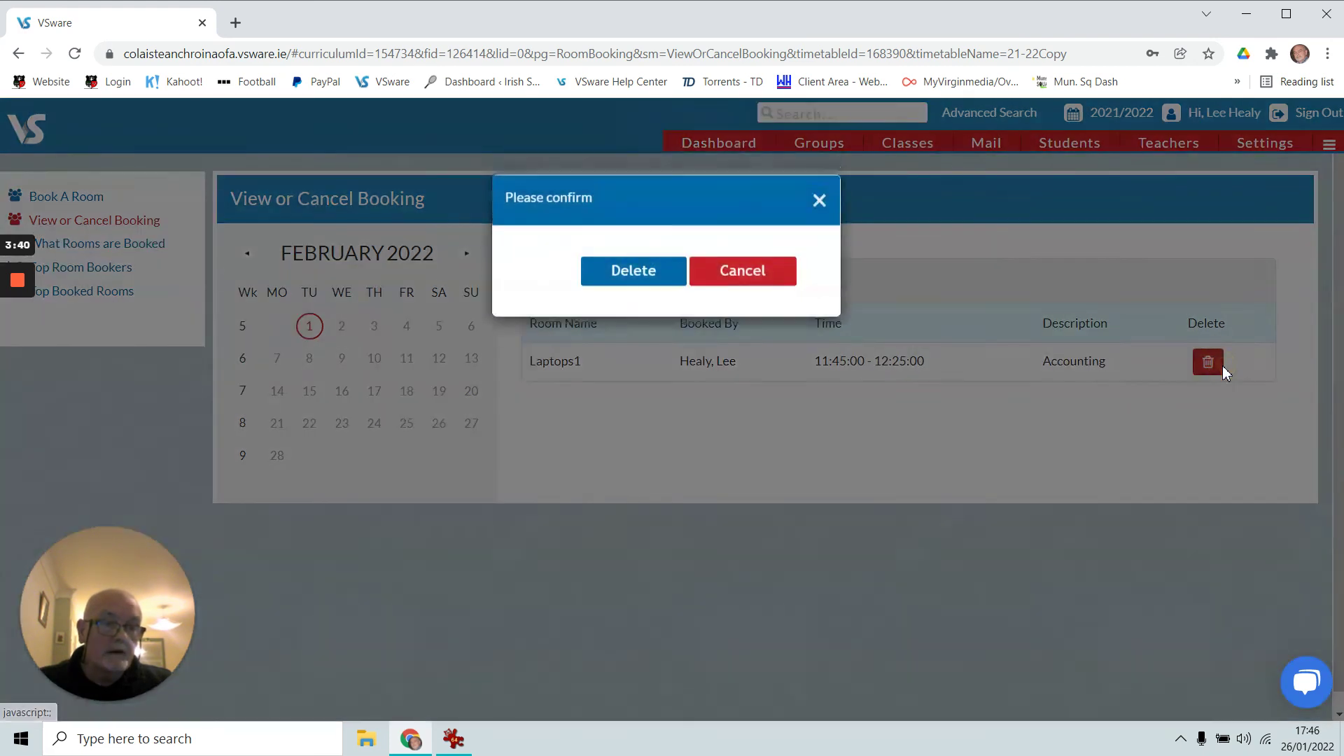
left_click(628, 284)
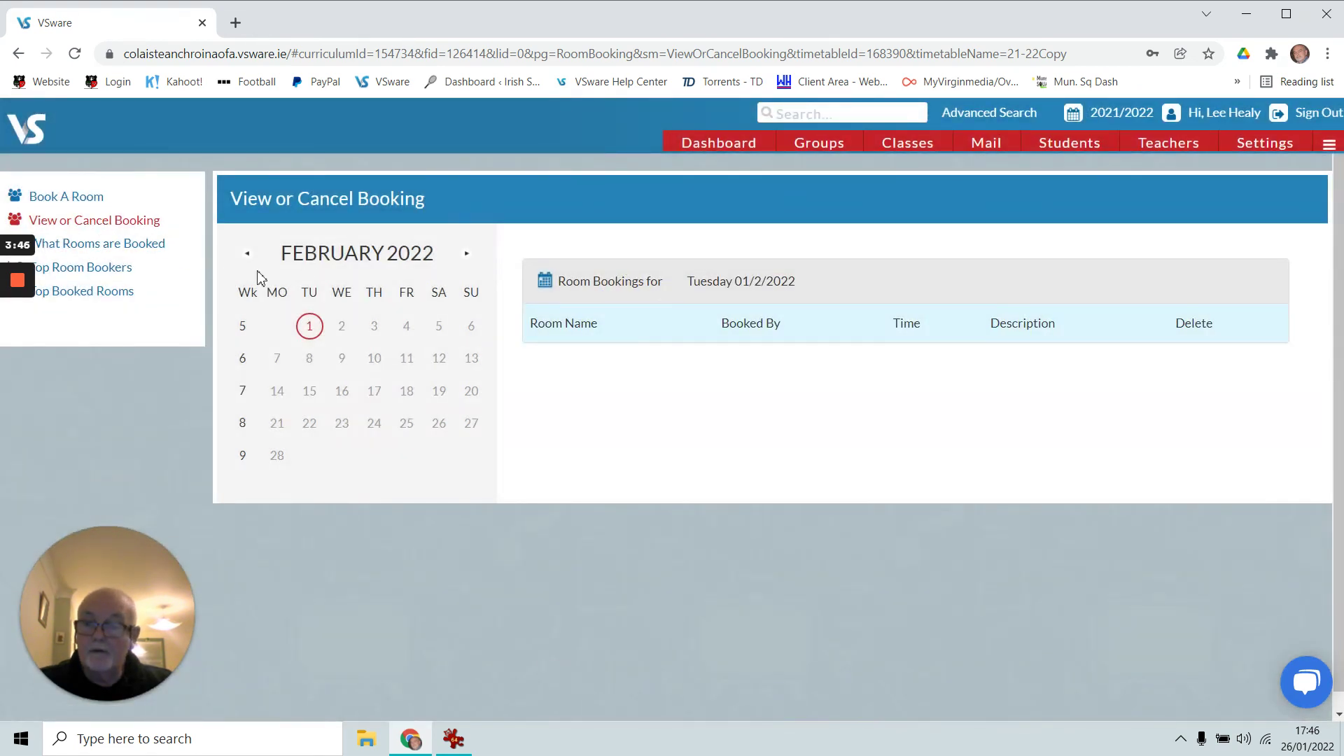
- Show Thursday 3 February and delete the ChromeBooks1 Business Studies booking
left_click(376, 331)
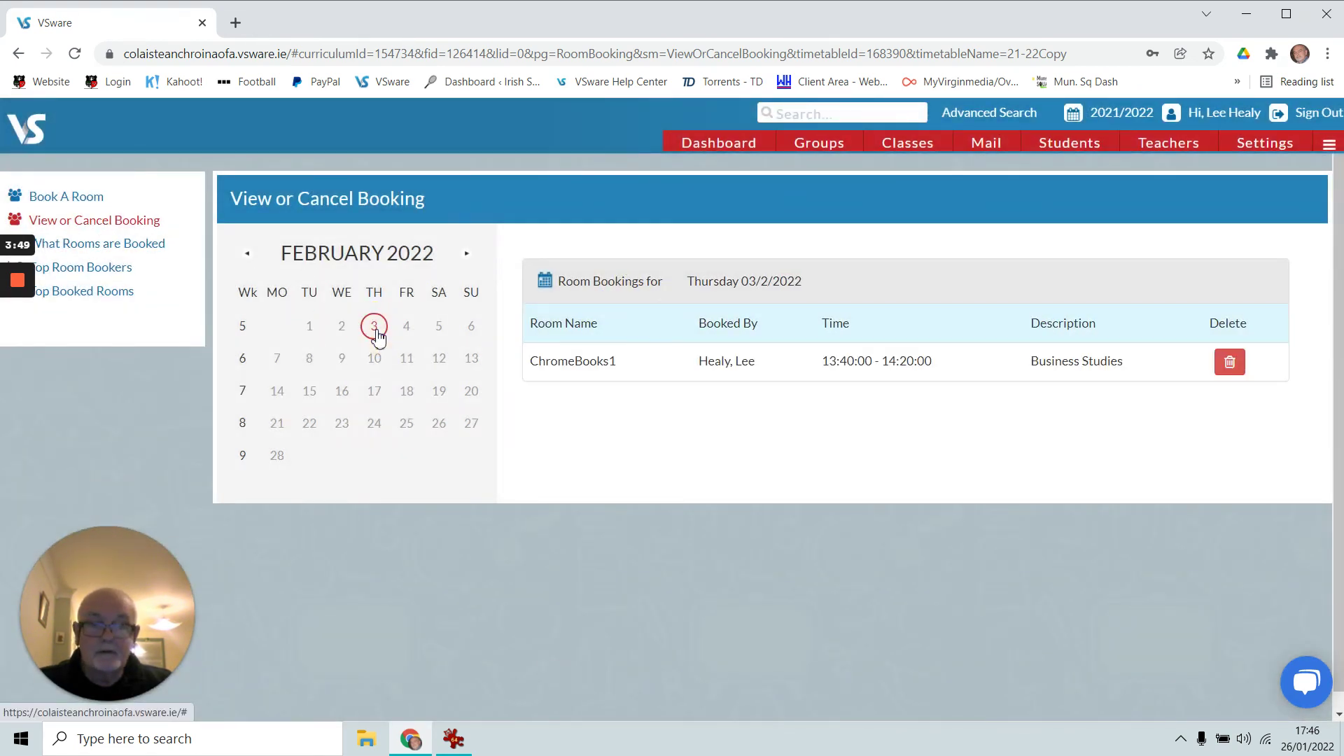
left_click(1230, 364)
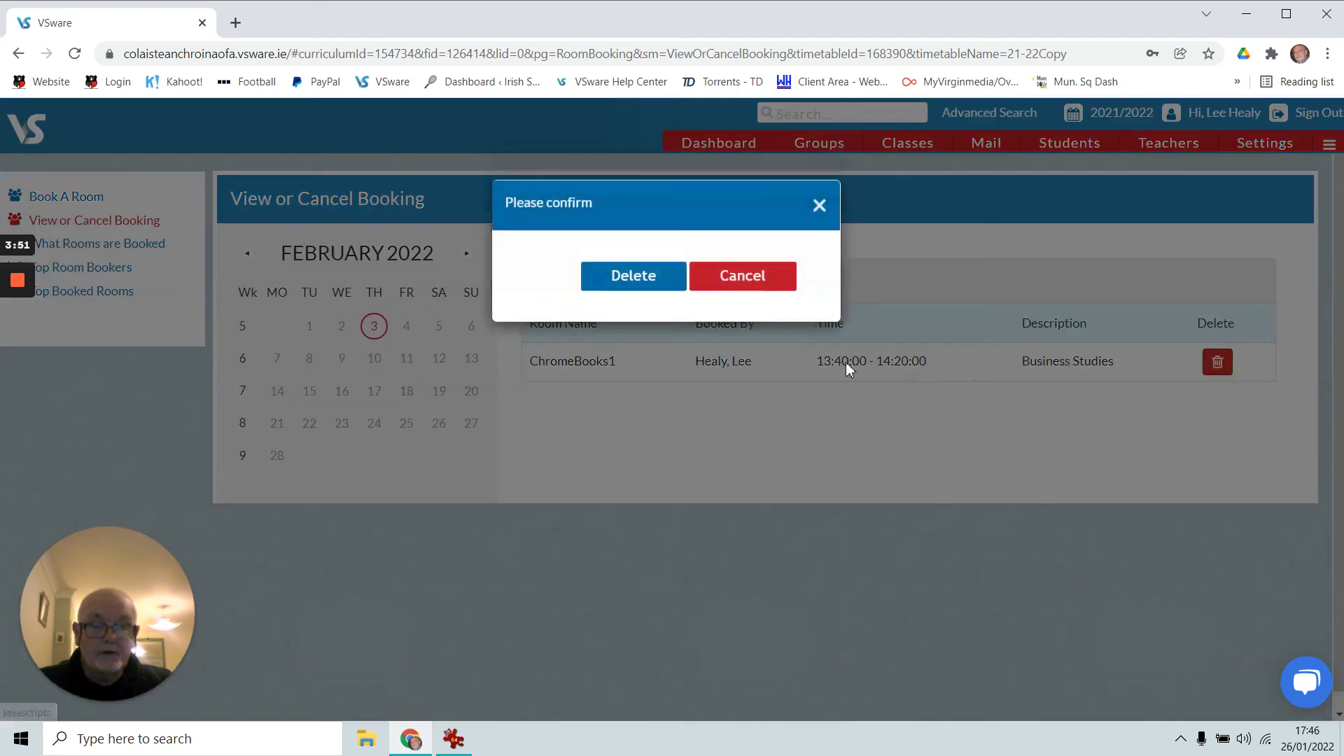
left_click(652, 287)
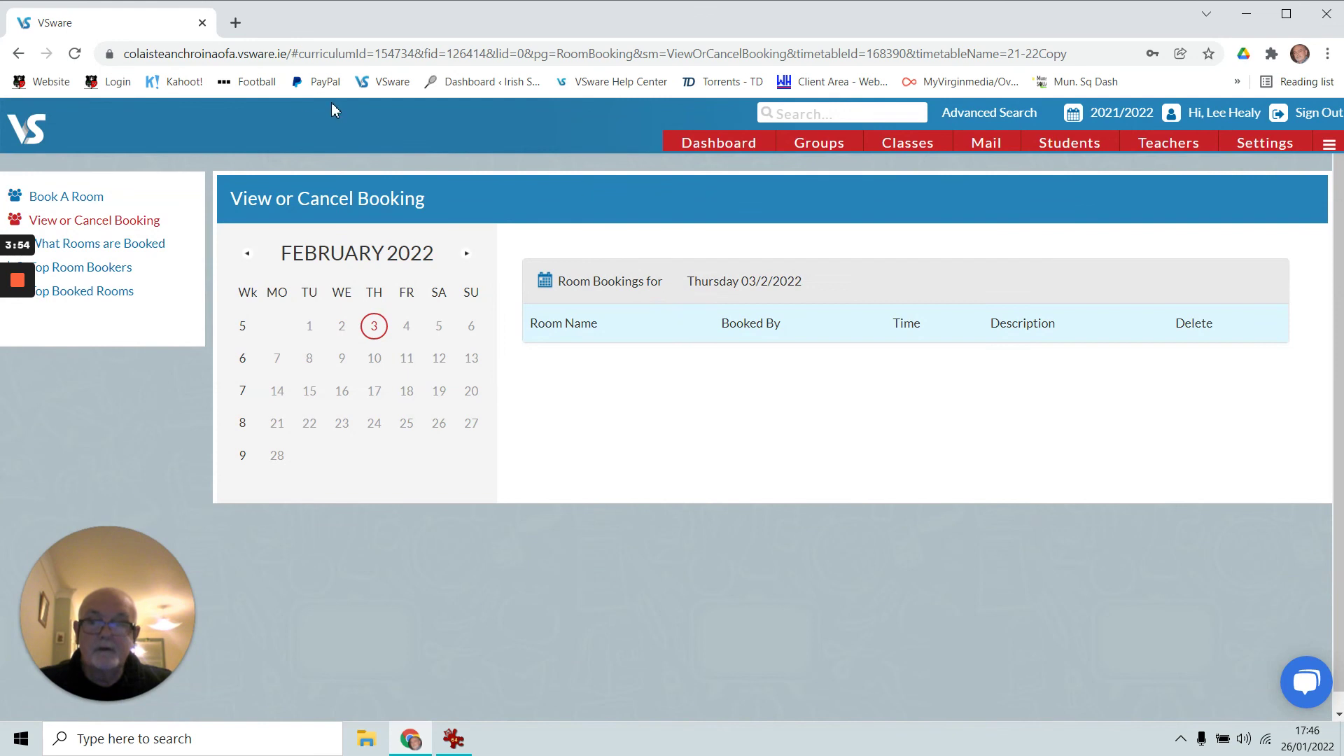
mouse_move(18, 284)
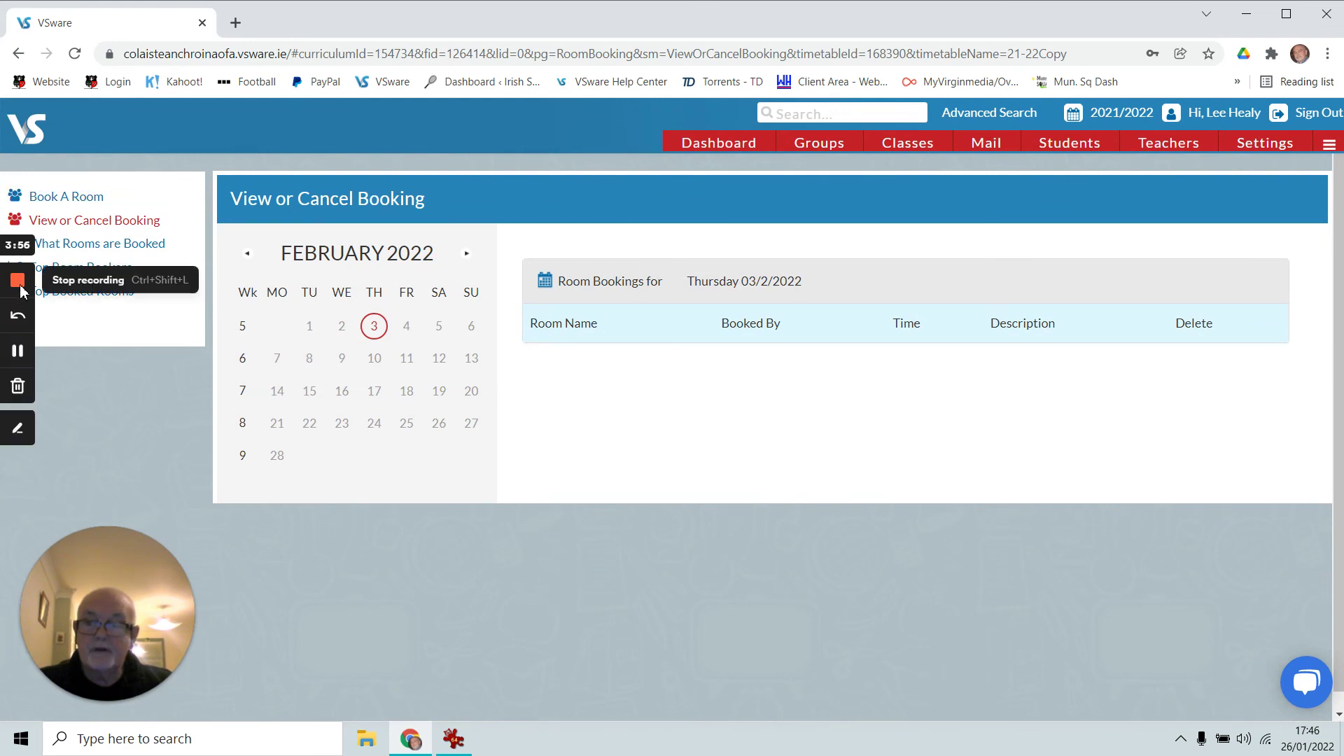